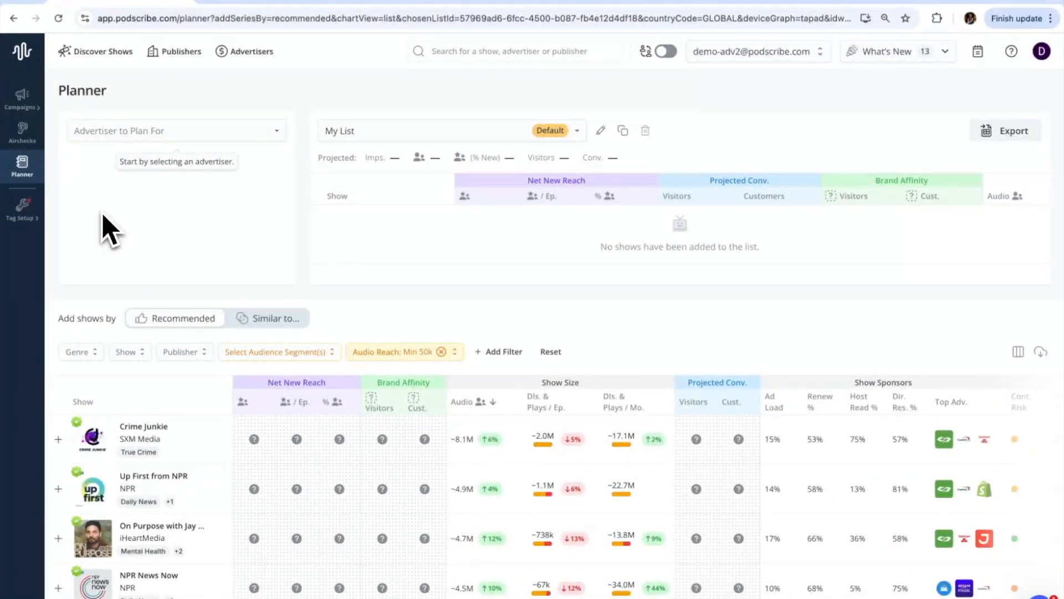
Choose Chime as the advertiser to plan for.
click(127, 133)
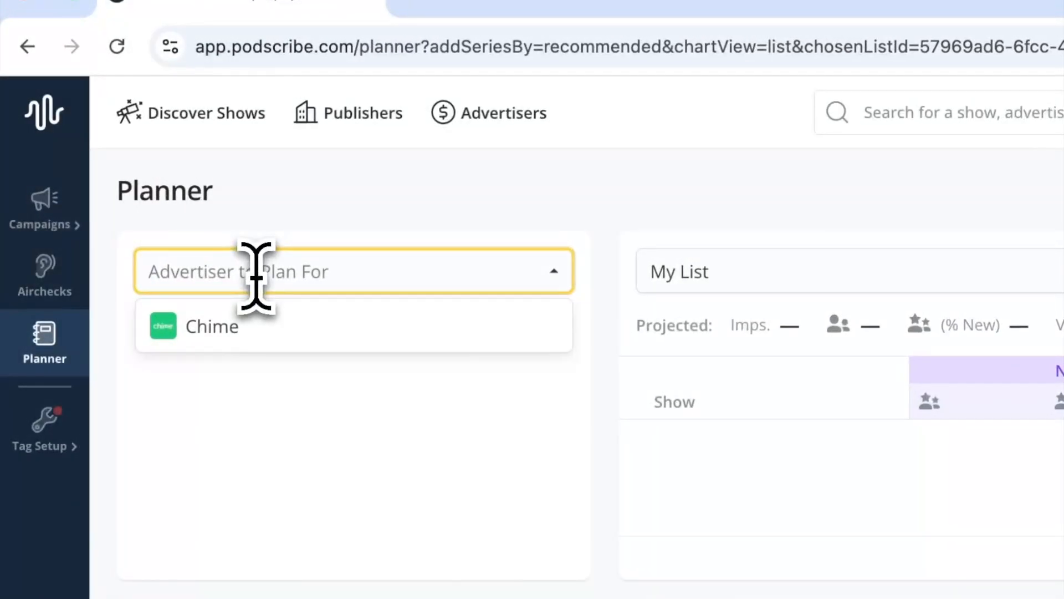
click(269, 332)
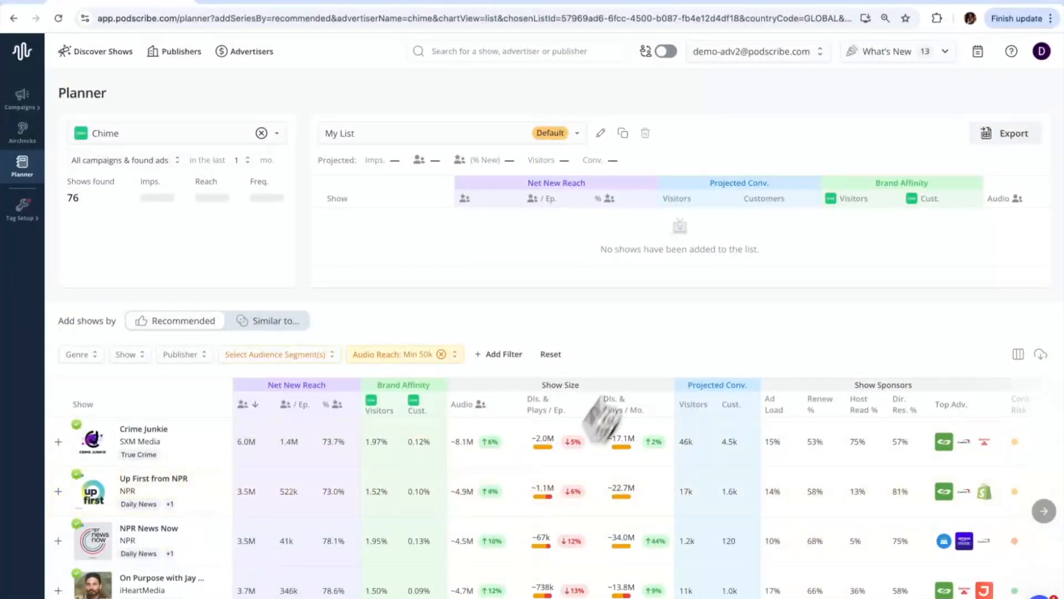
mouse_move(645, 452)
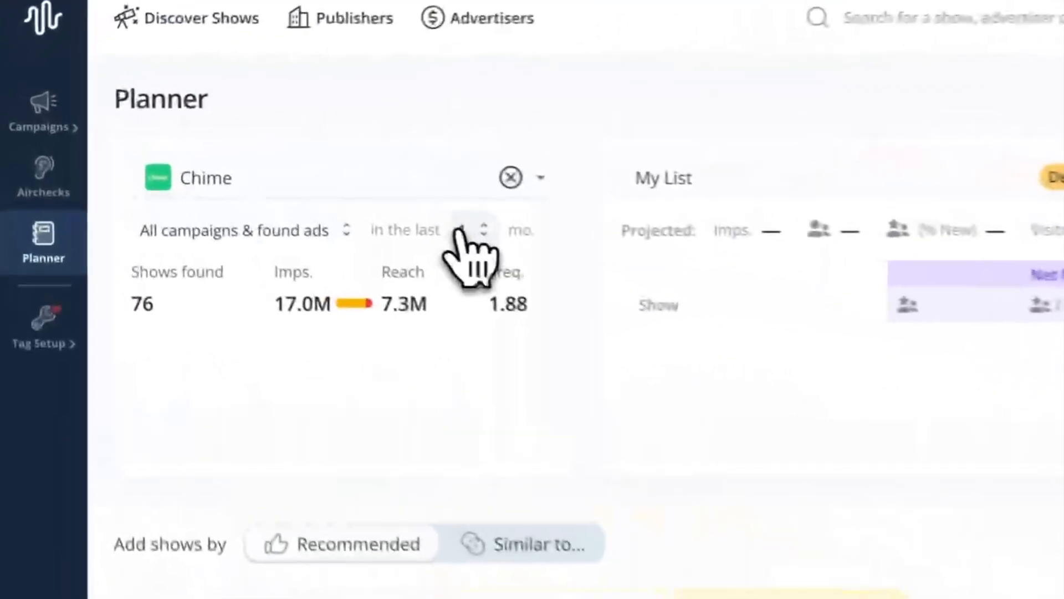
click(247, 160)
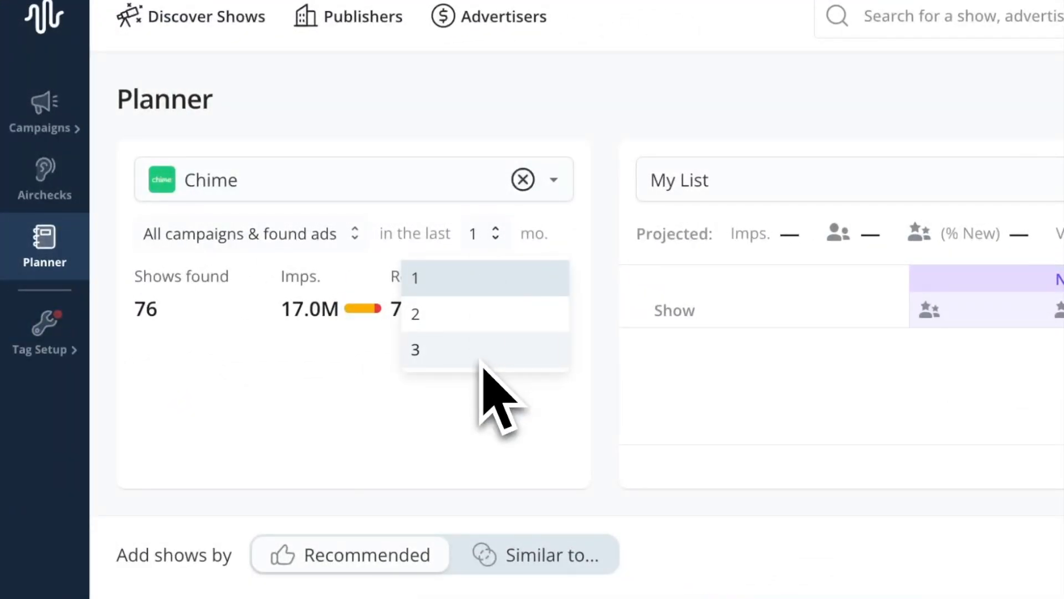
click(290, 363)
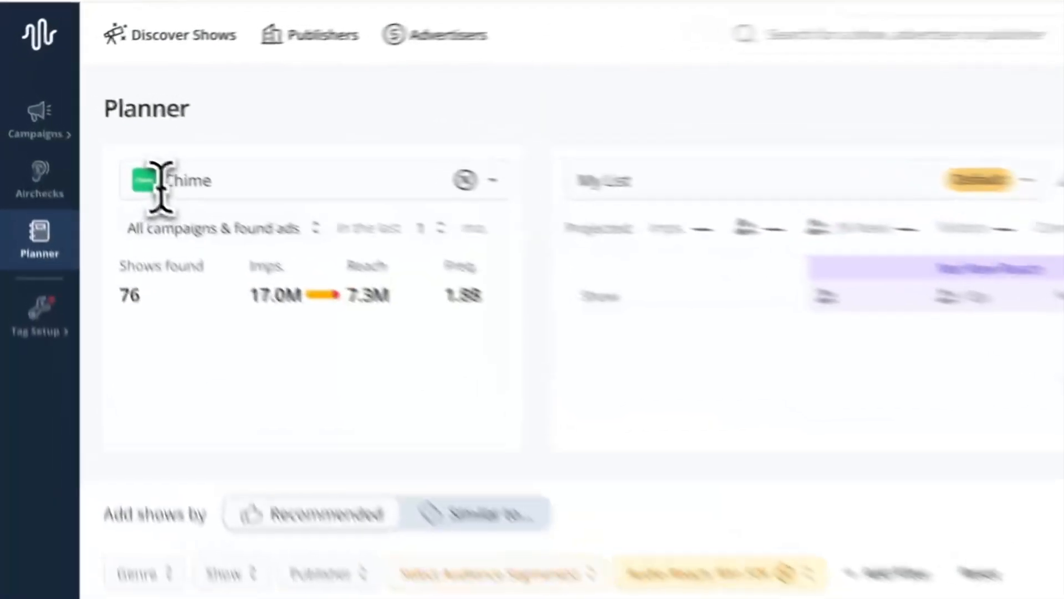
click(138, 136)
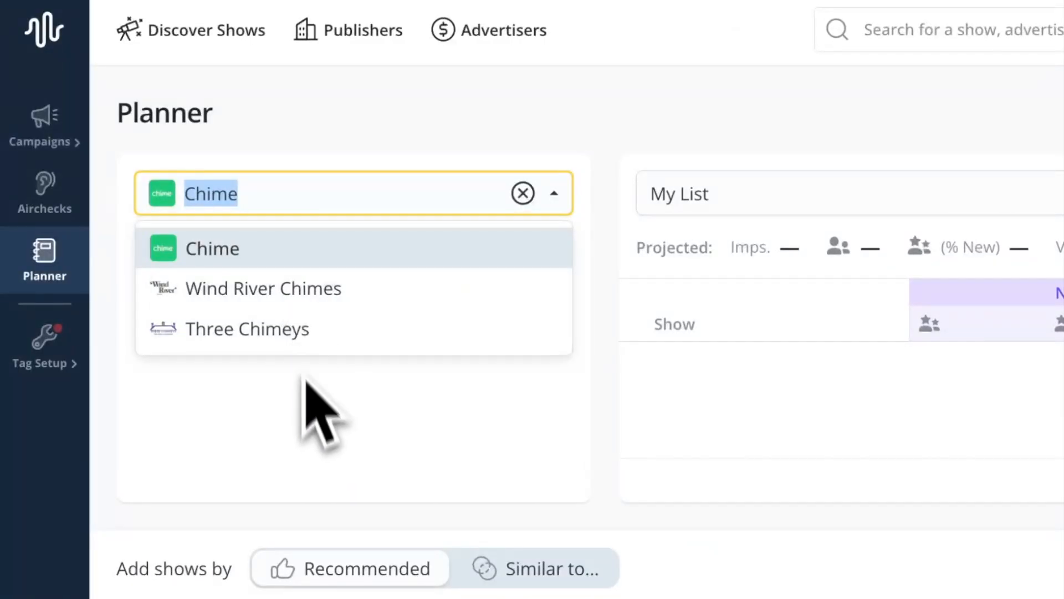
click(306, 413)
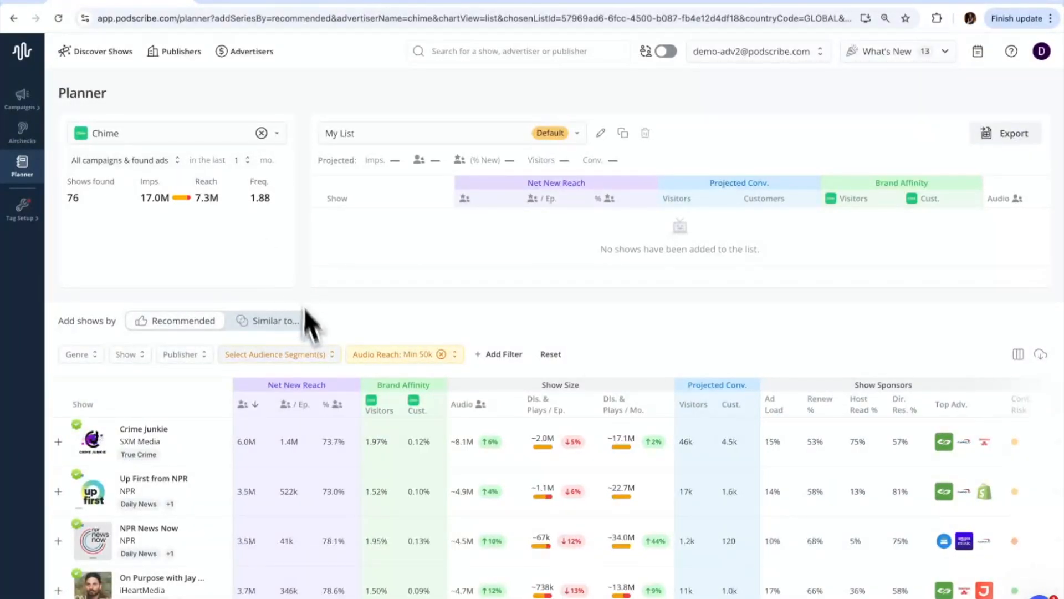
Add Up First from NPR, Shawn Ryan Show and The Daily from the recommended shows to My List.
scroll(307, 311, down, 2)
scroll(310, 369, up, 1)
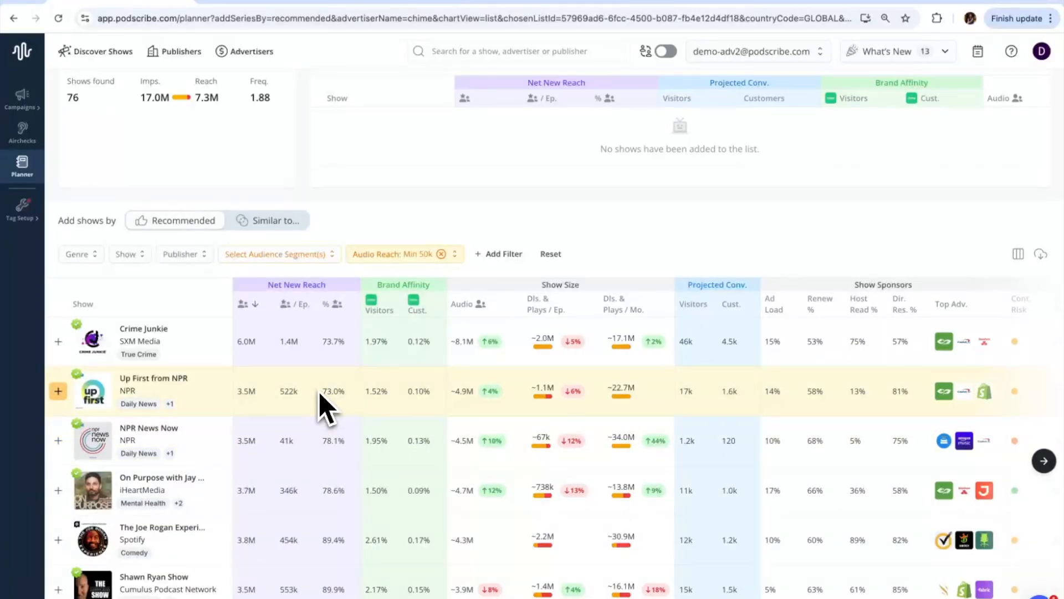
mouse_move(543, 397)
scroll(726, 423, right, 5)
scroll(729, 426, left, 5)
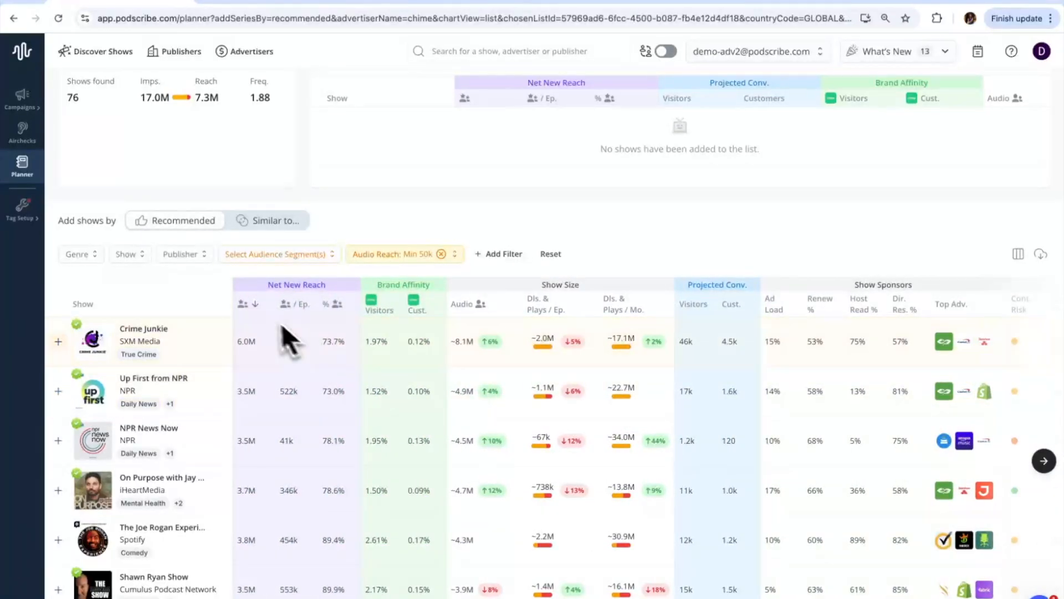
mouse_move(249, 444)
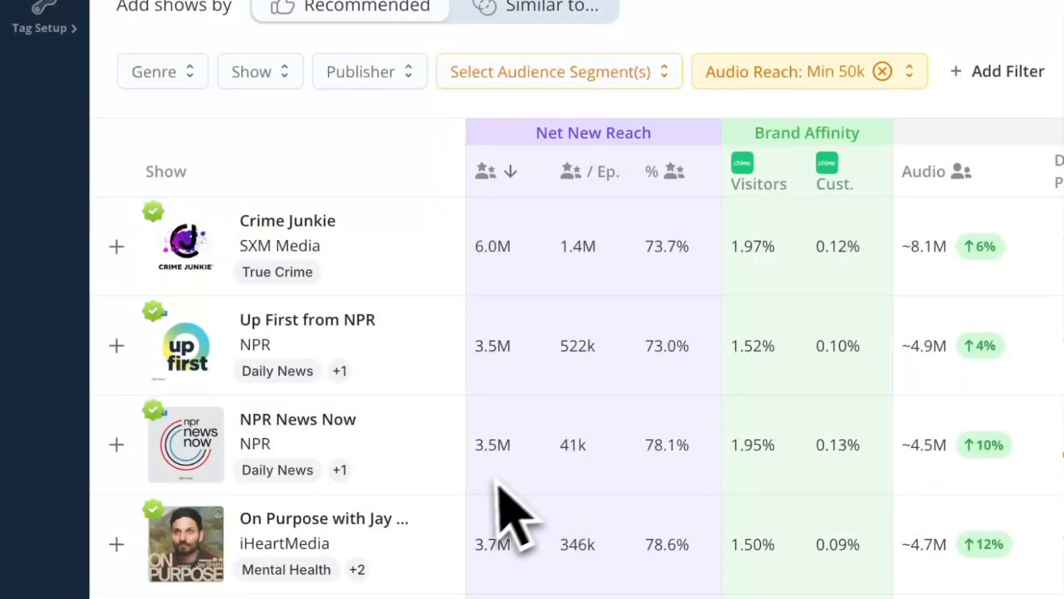
click(126, 346)
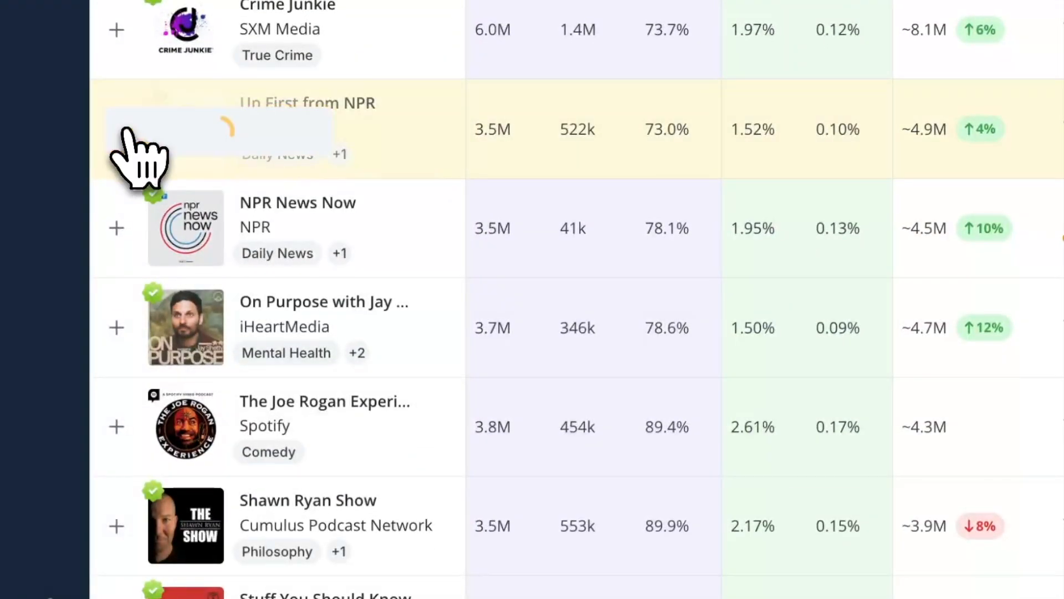
scroll(178, 319, down, 1)
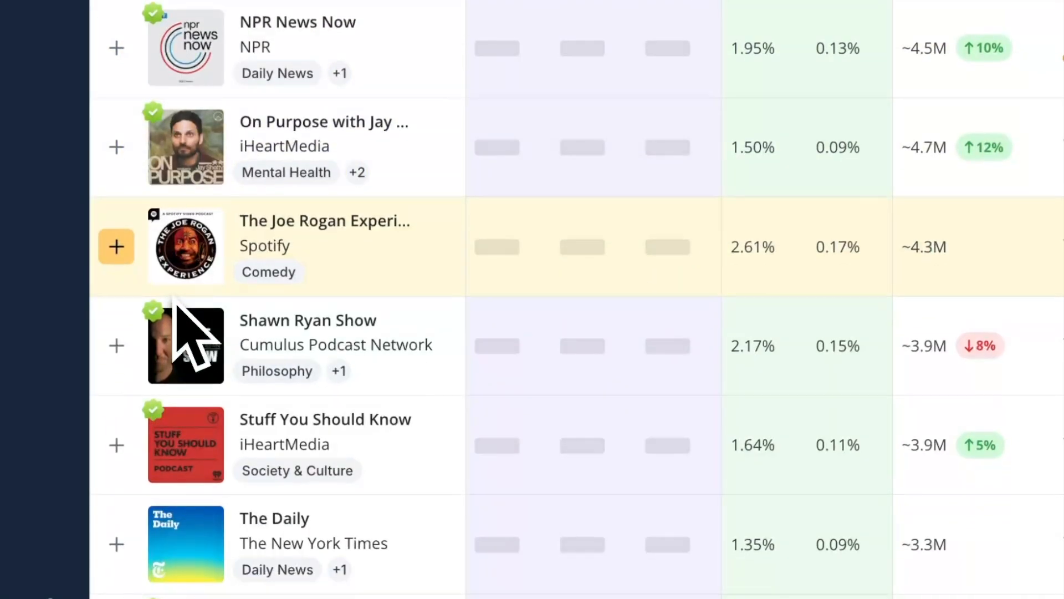
click(118, 349)
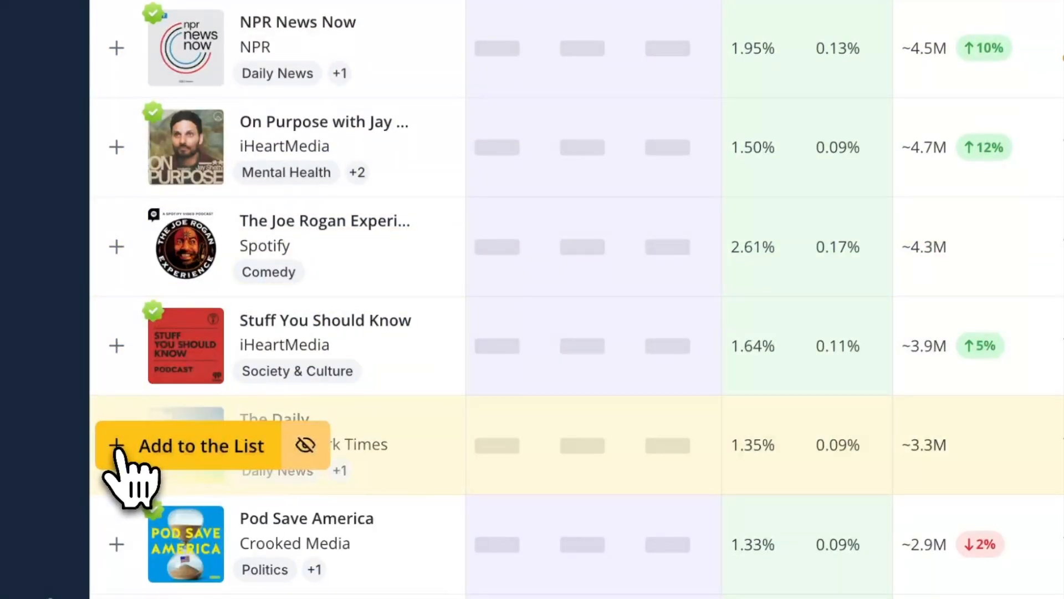
Remove The Daily from My List.
scroll(607, 285, up, 10)
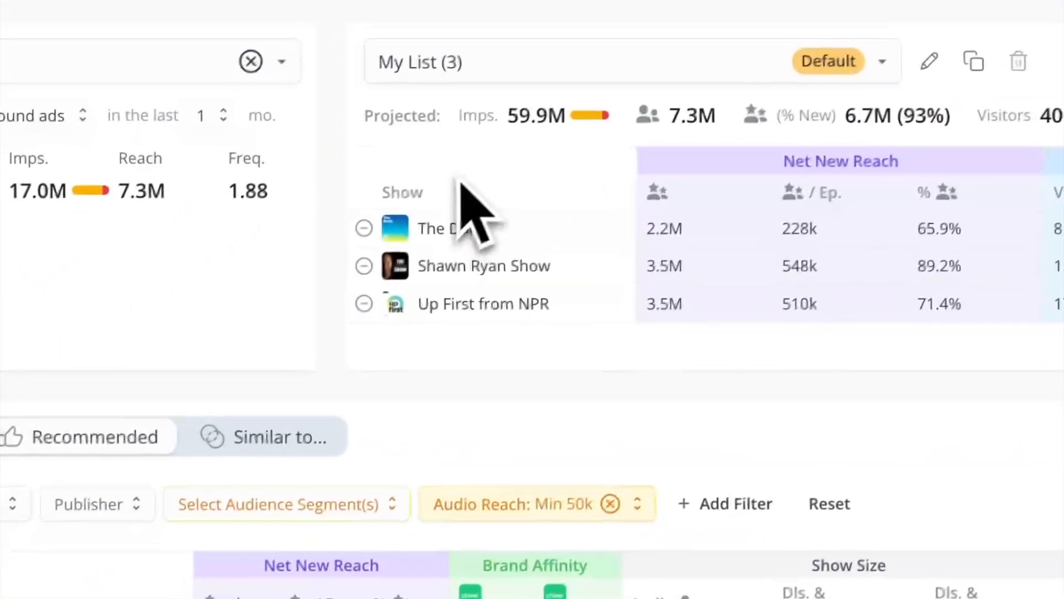
mouse_move(432, 229)
click(386, 230)
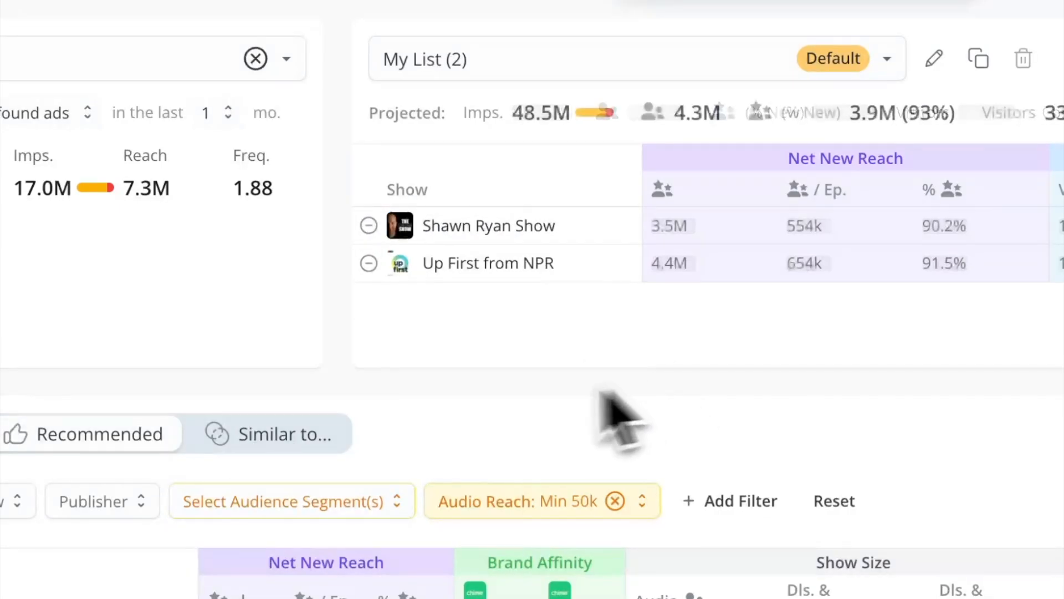
Filter the recommended shows by the TransUnion Home Ownership audience segment Home Owner - Yes.
scroll(447, 451, down, 2)
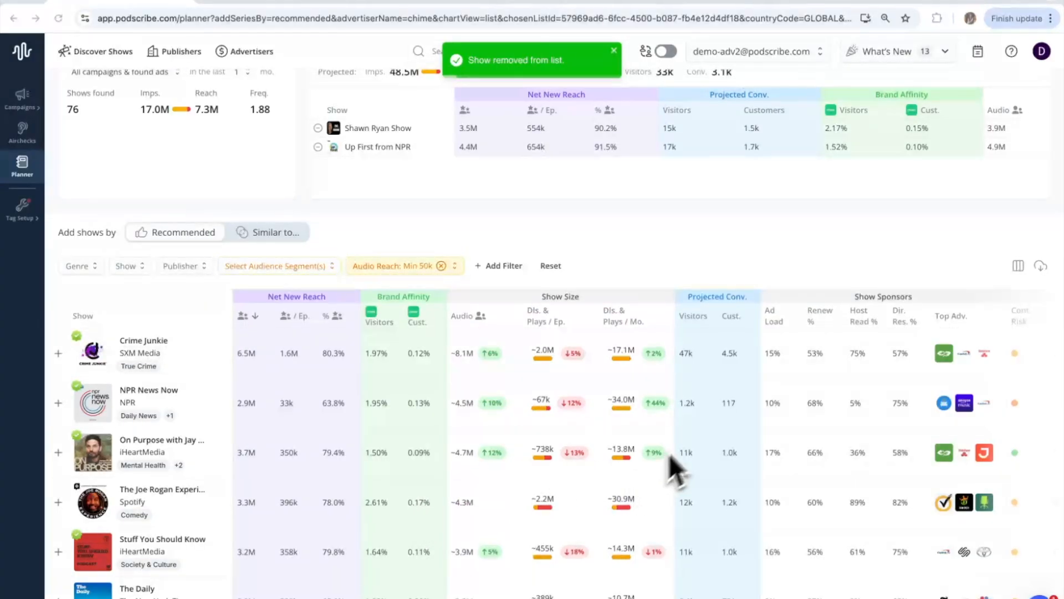
scroll(724, 455, down, 1)
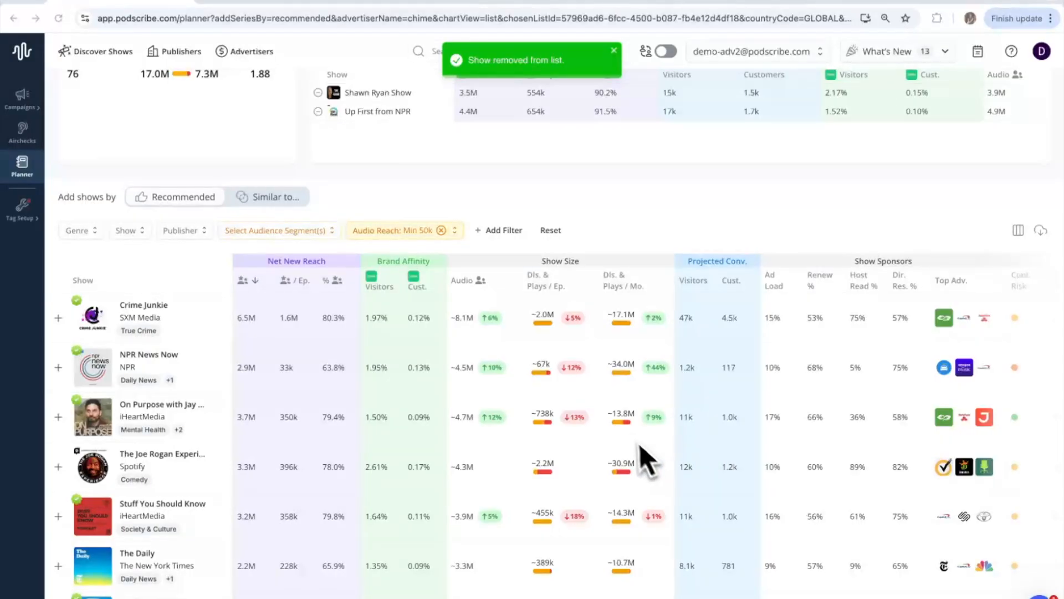
scroll(632, 444, up, 2)
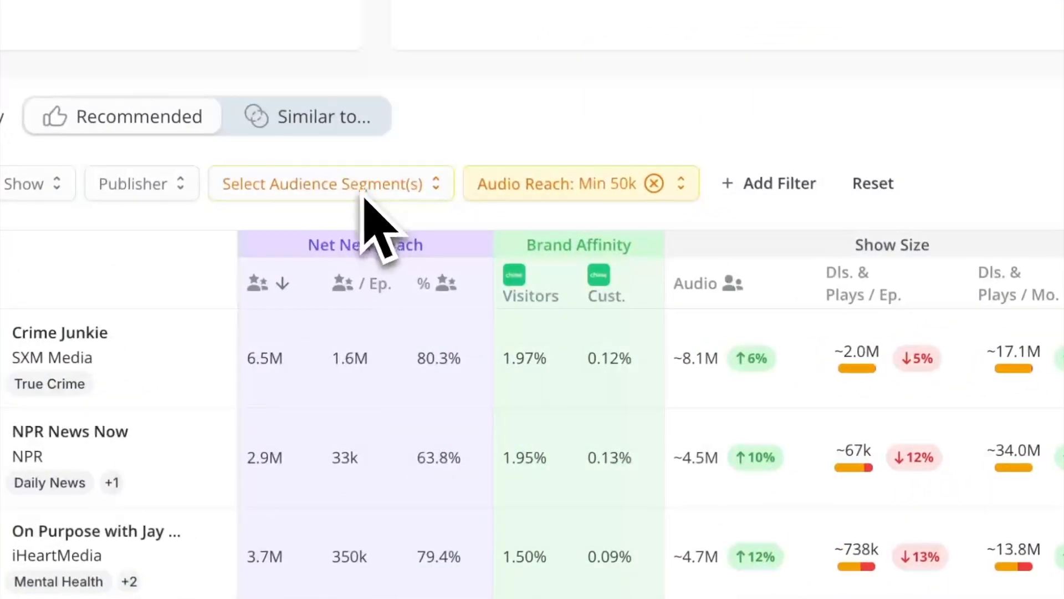
click(289, 302)
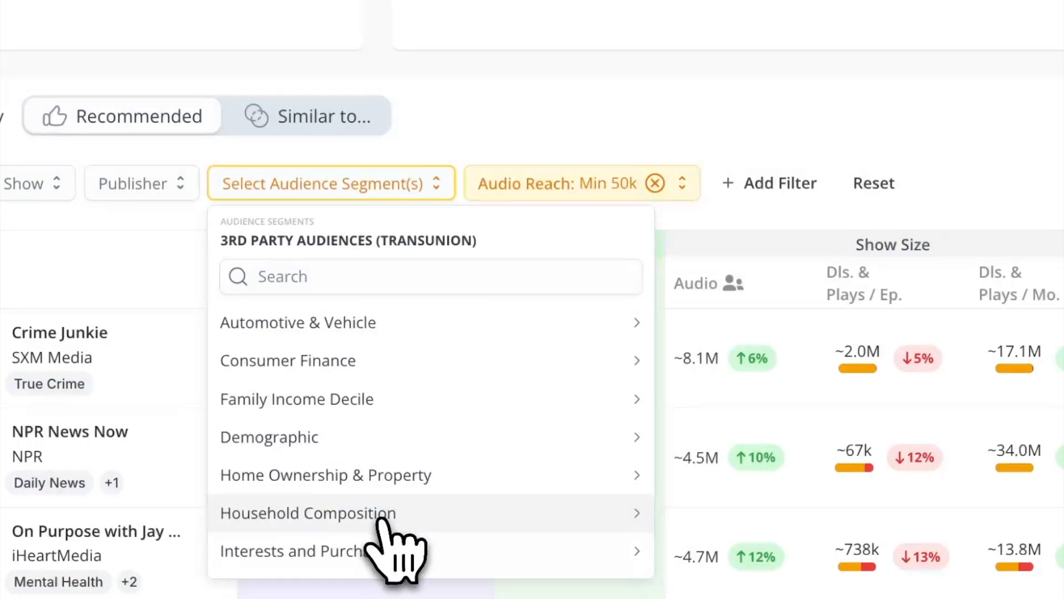
click(388, 481)
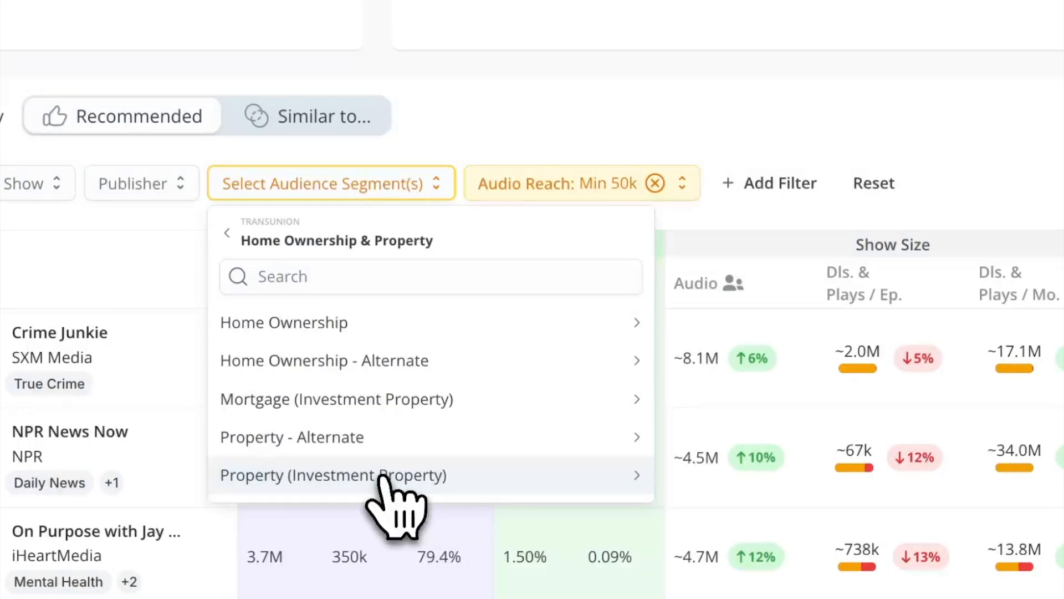
click(407, 334)
click(395, 332)
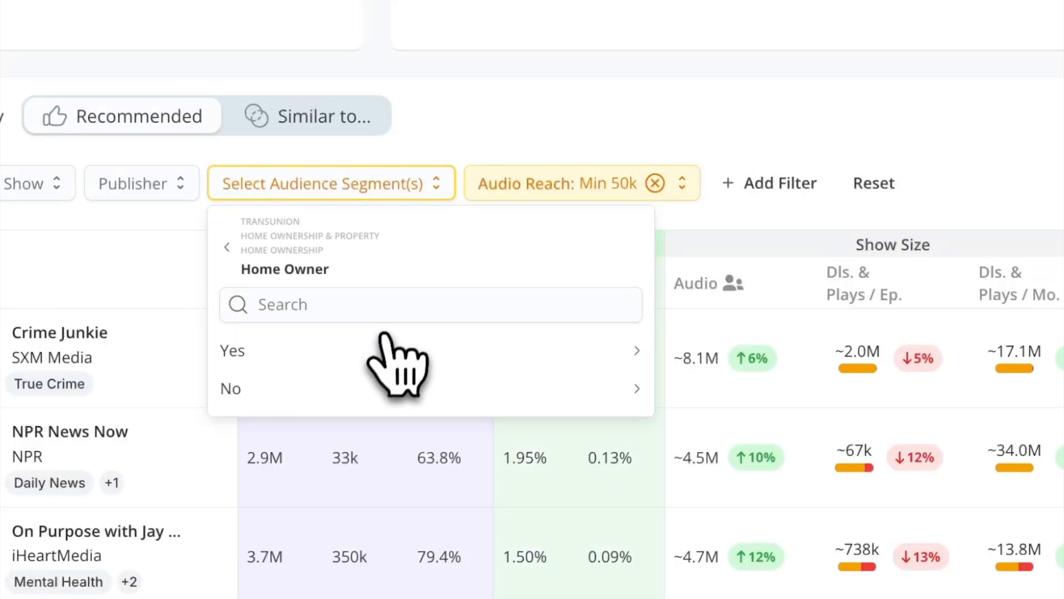
click(377, 363)
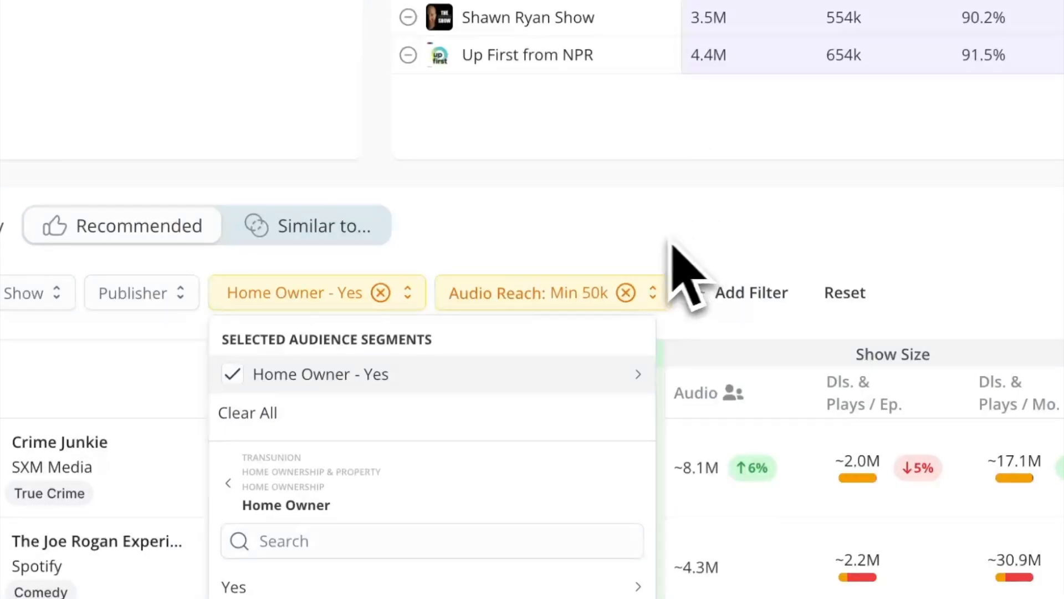
click(644, 238)
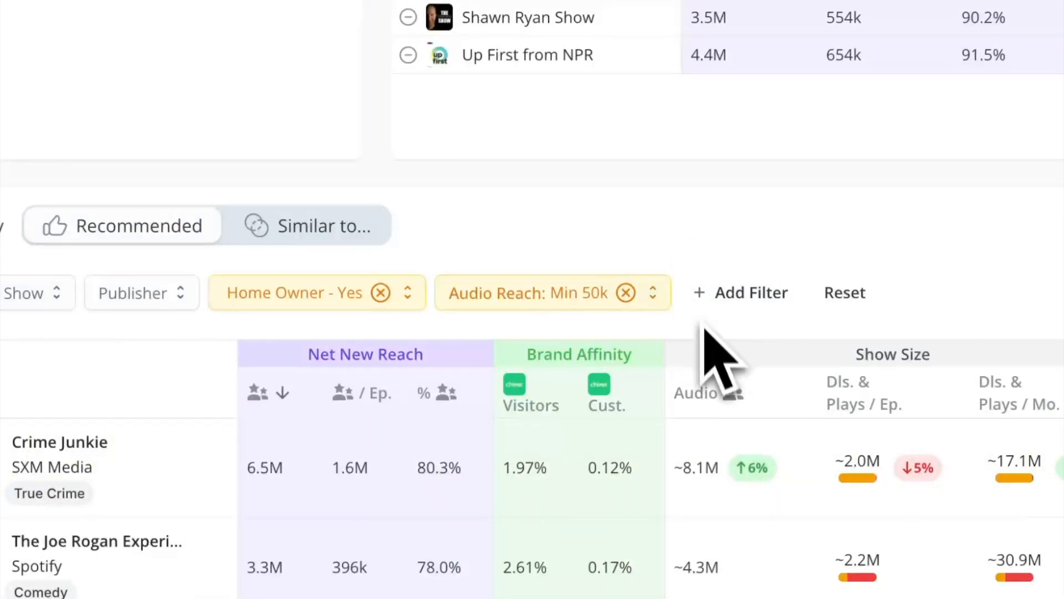
Switch from recommended to similar shows and choose Crime Junkie as the show to compare against.
click(356, 321)
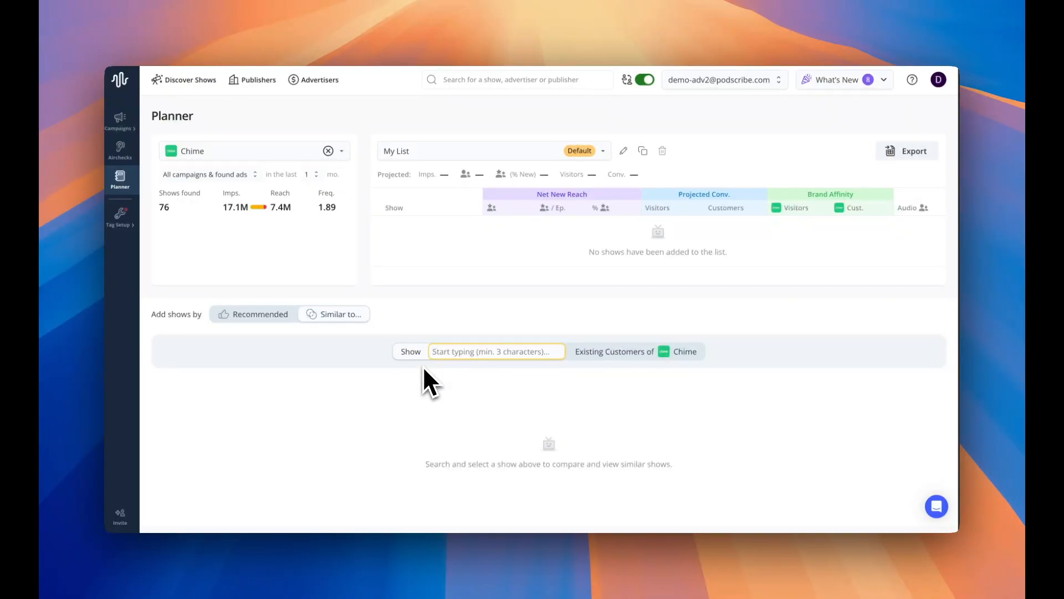
text(crime junkie)
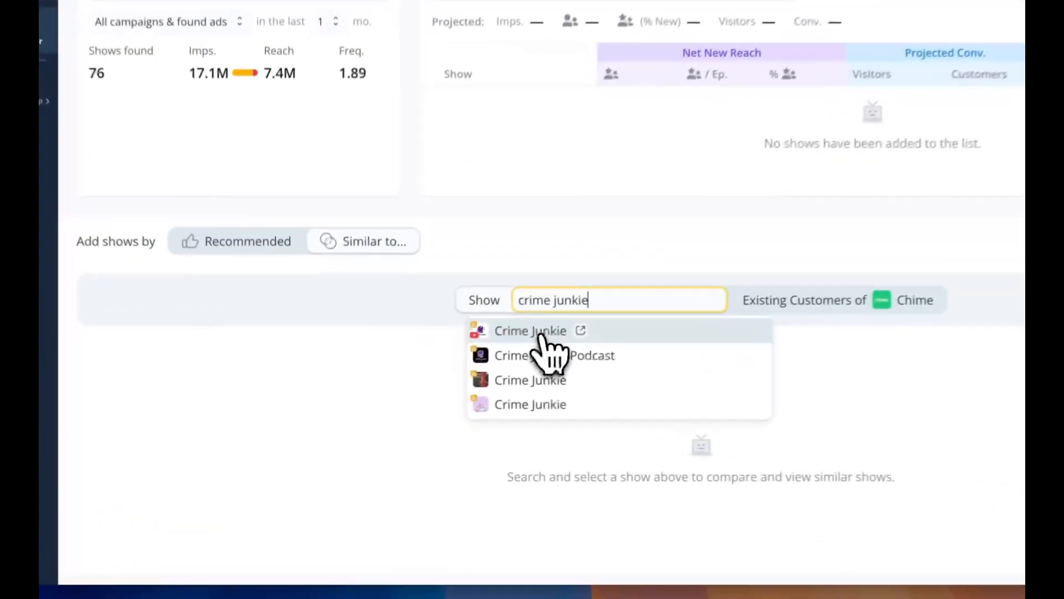
click(540, 335)
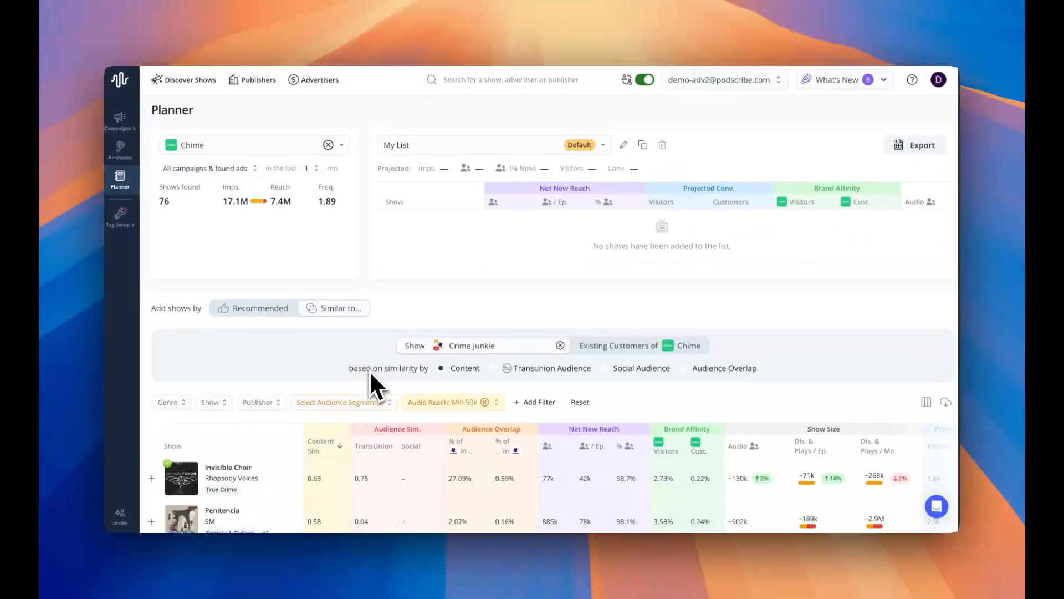
Base the similarity to Crime Junkie on Transunion Audience and review the ranked shows.
scroll(371, 374, down, 2)
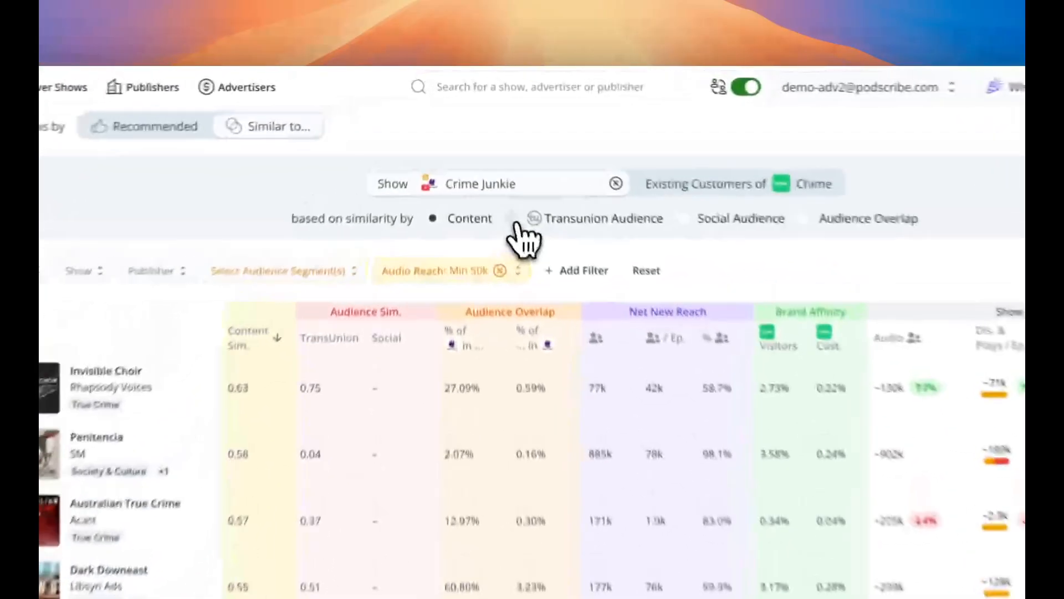
click(493, 166)
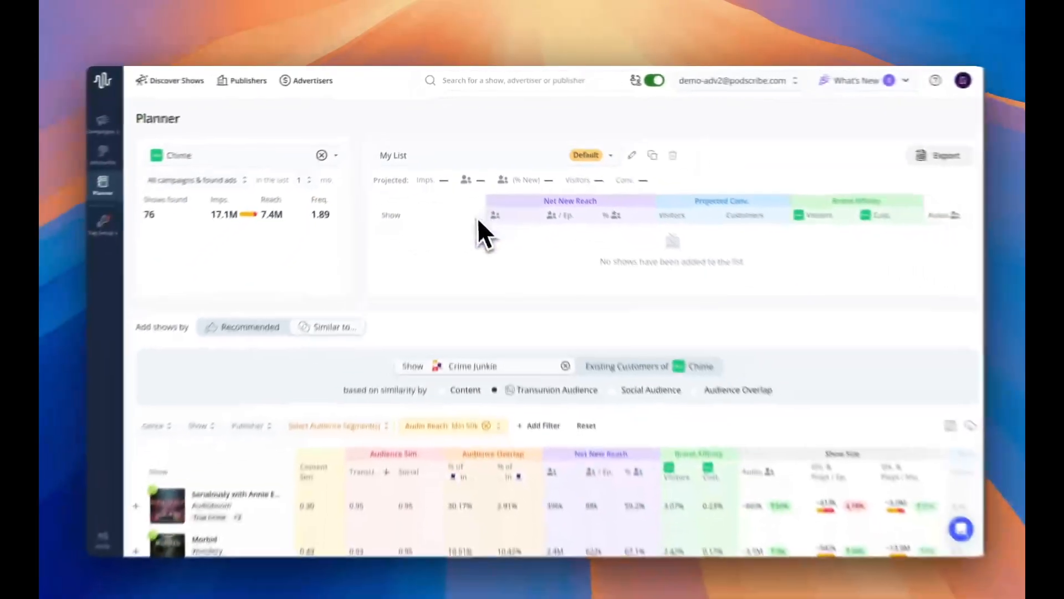
scroll(477, 217, down, 3)
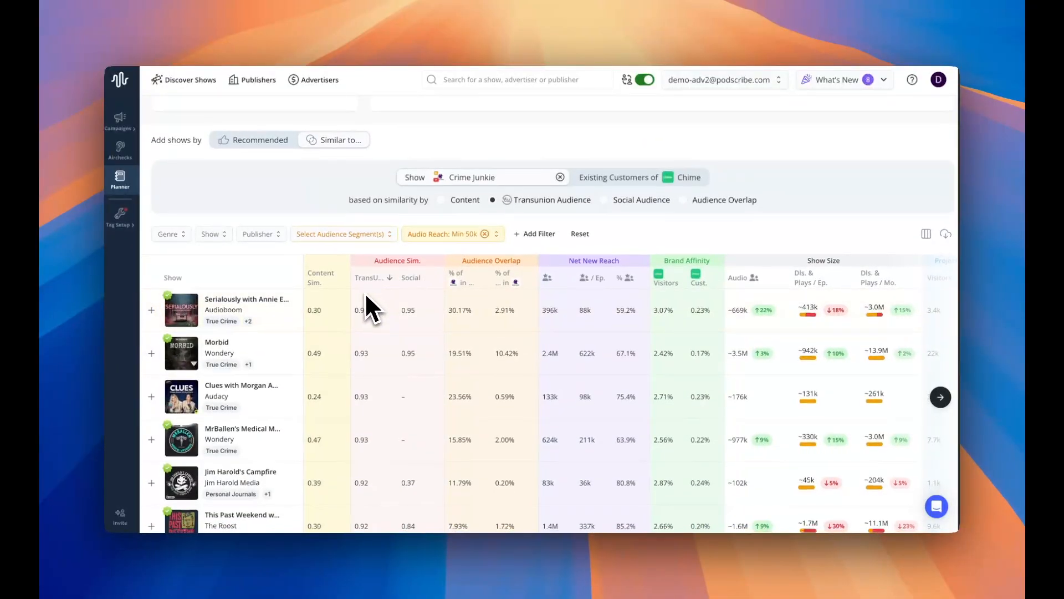
scroll(366, 293, down, 1)
mouse_move(237, 249)
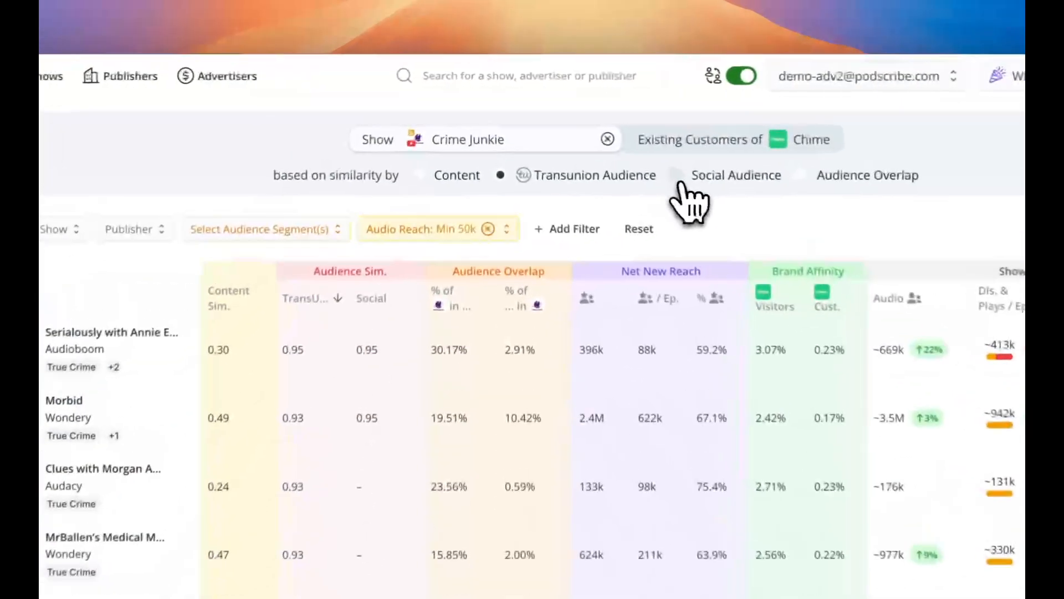
Base the similarity to Crime Junkie on Social Audience and highlight the Social score of So Supernatural.
click(607, 145)
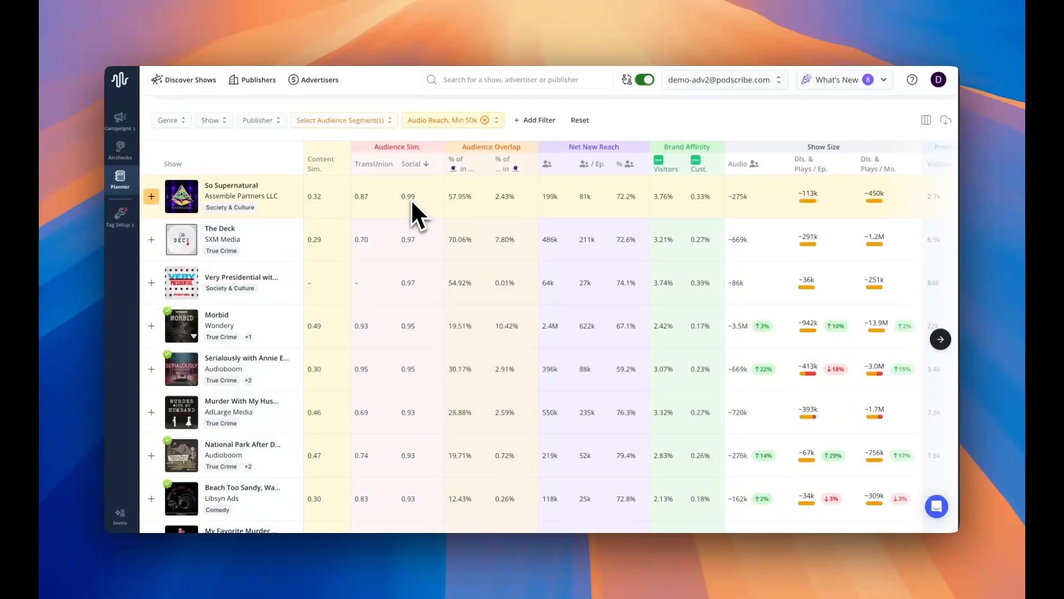
scroll(255, 211, up, 2)
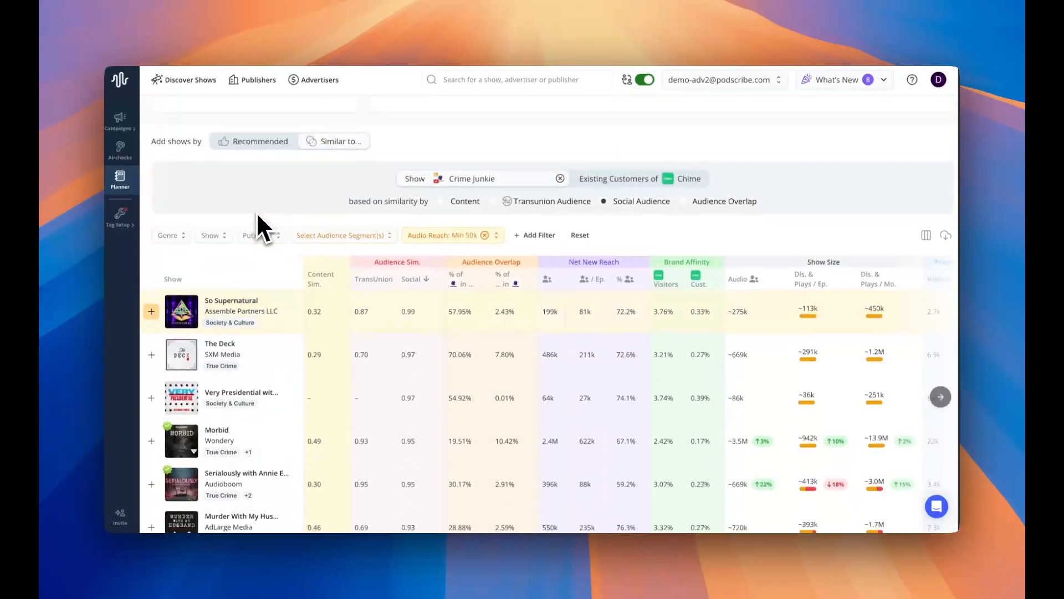
scroll(479, 178, down, 1)
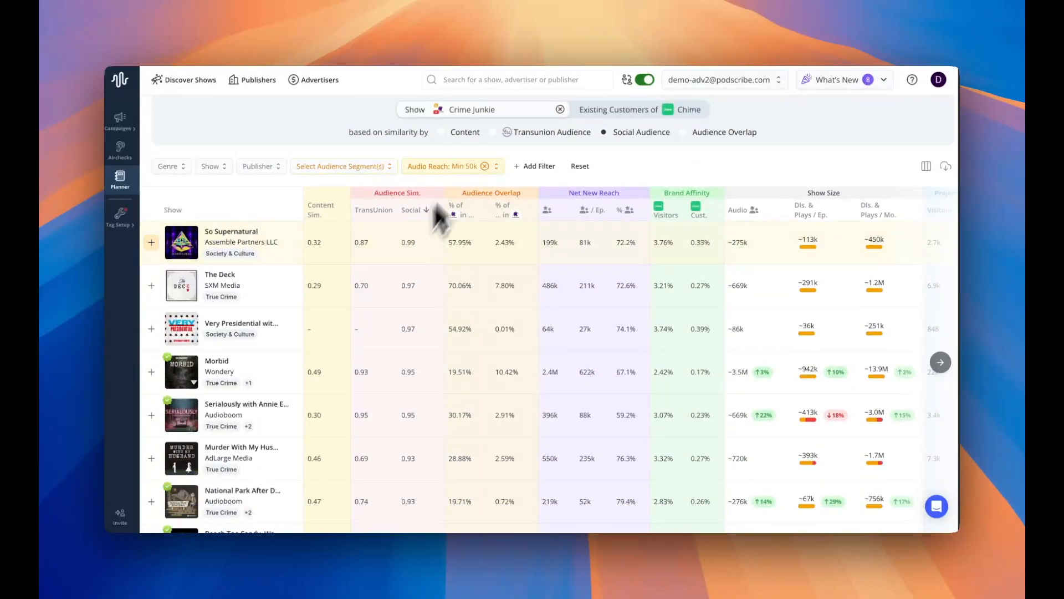
mouse_move(276, 239)
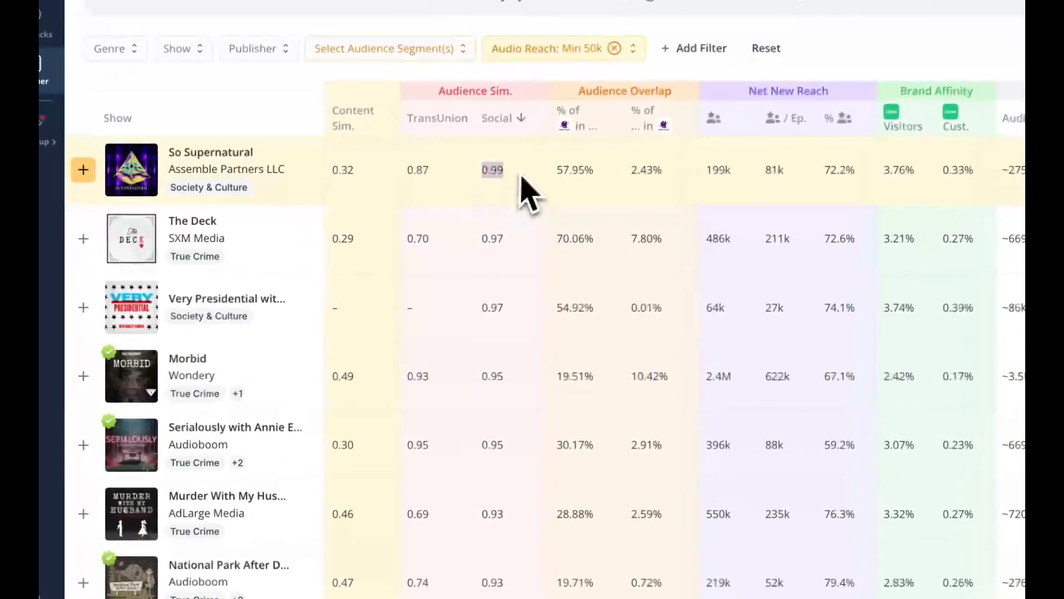
drag(506, 177, 472, 178)
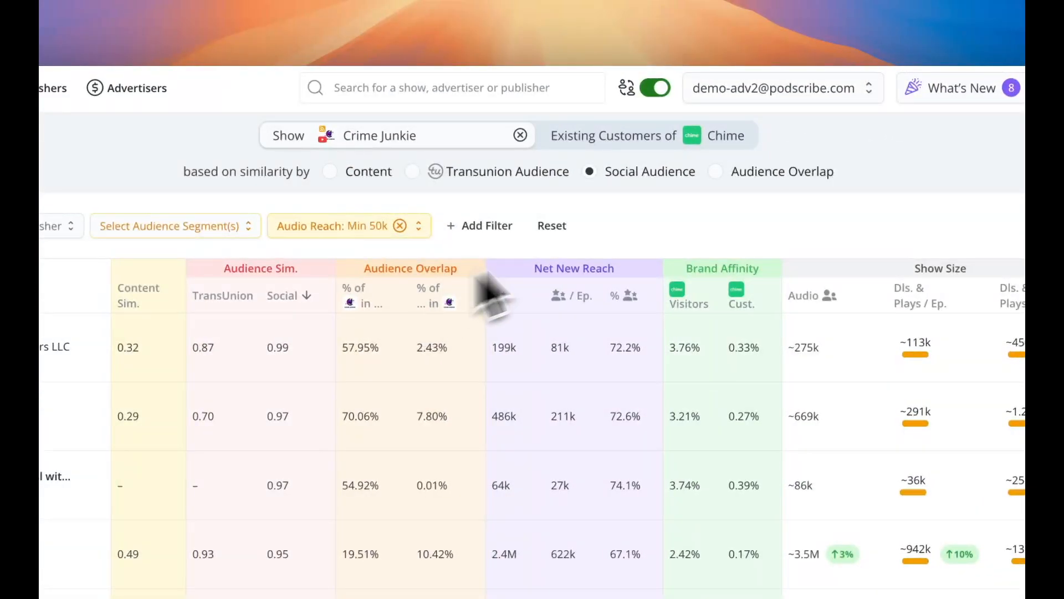
Base the similarity to Crime Junkie on Audience Overlap and sort the shows by the percentage of Crime Junkie in each show.
click(718, 172)
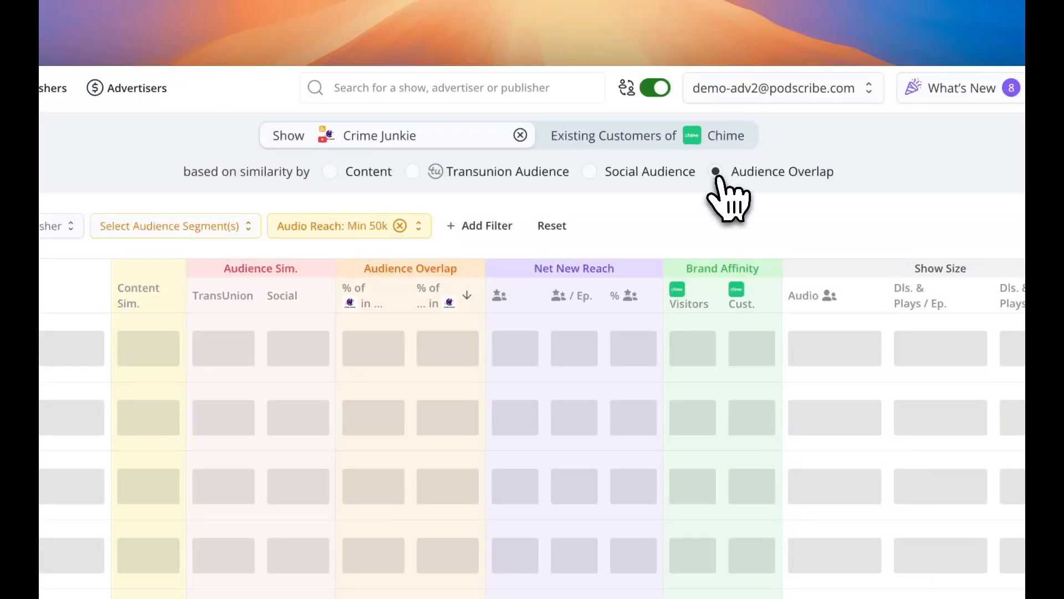
scroll(435, 327, up, 5)
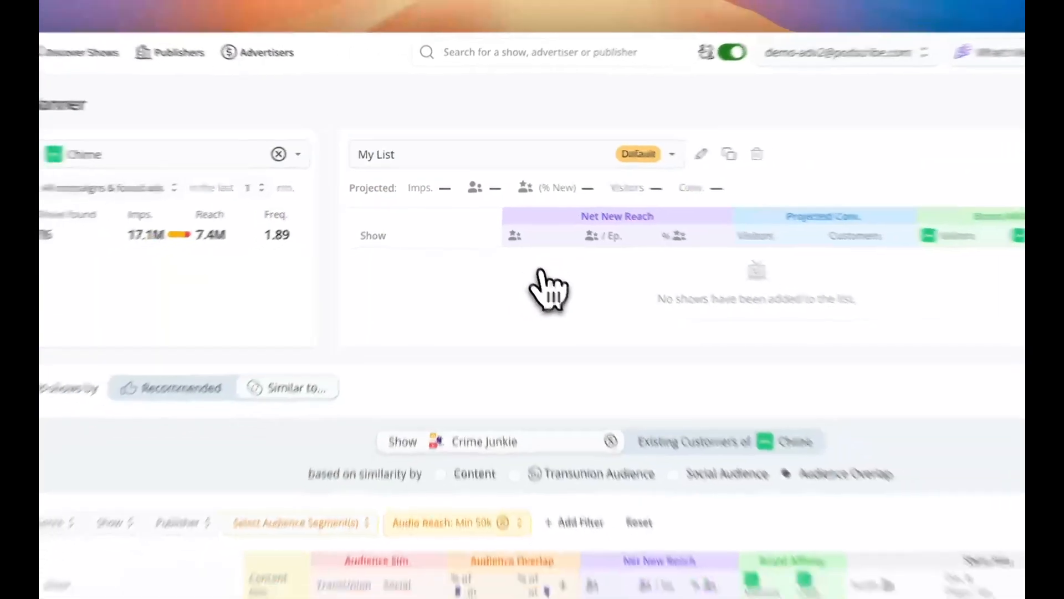
scroll(463, 349, down, 4)
click(363, 295)
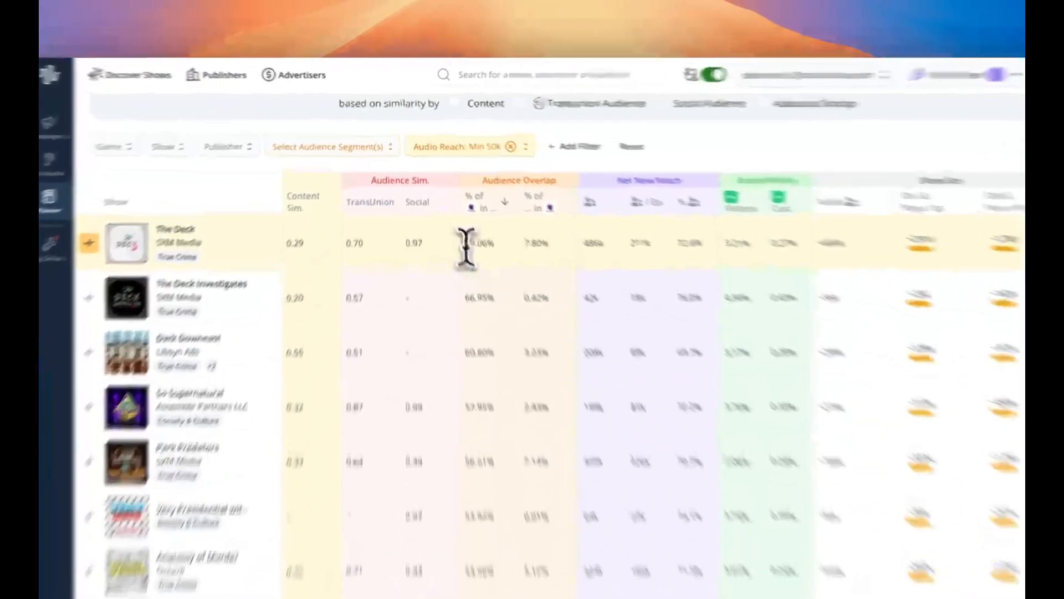
drag(448, 214, 462, 216)
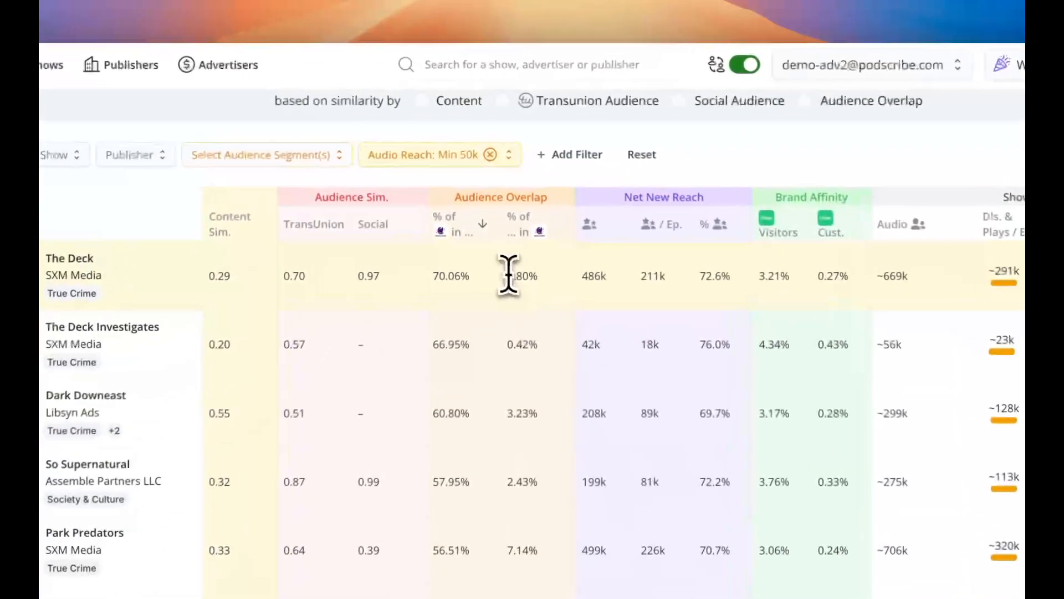
drag(508, 274, 551, 297)
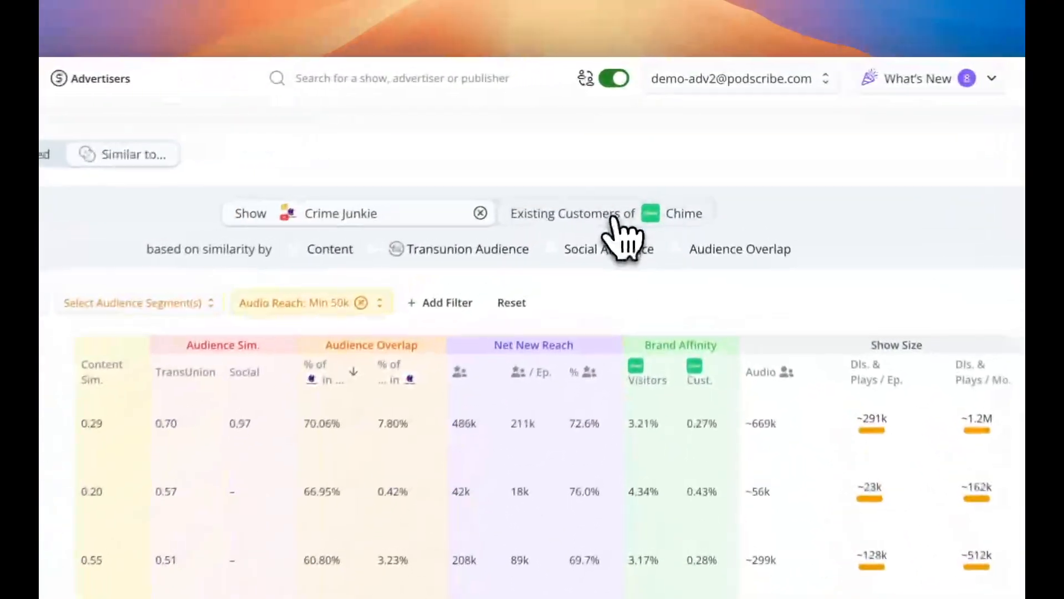
Compare shows with the existing customers of Chime instead of Crime Junkie and review the audience similarity ranking.
click(644, 172)
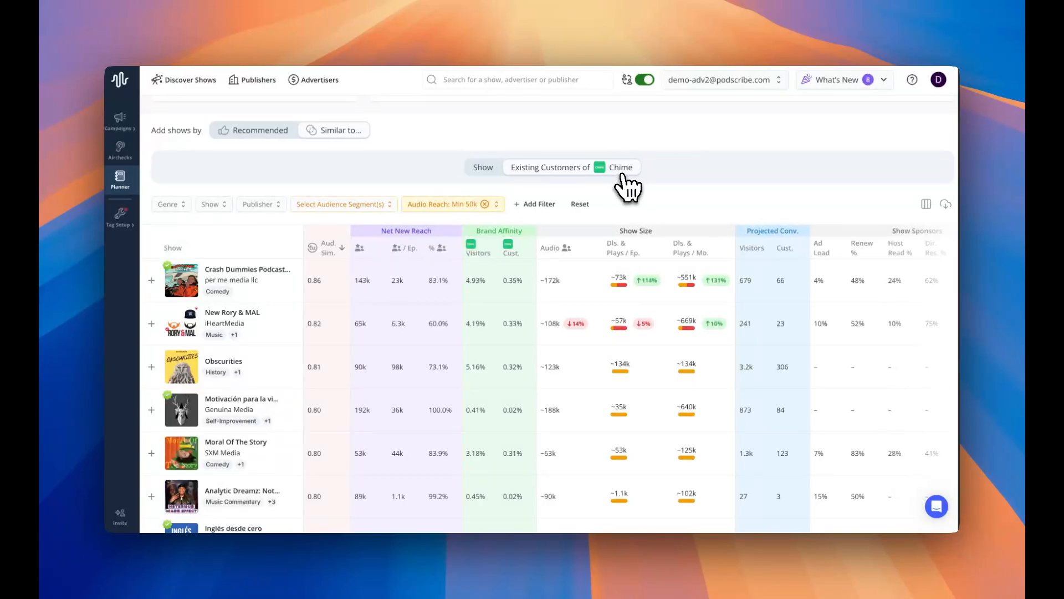
scroll(626, 186, down, 2)
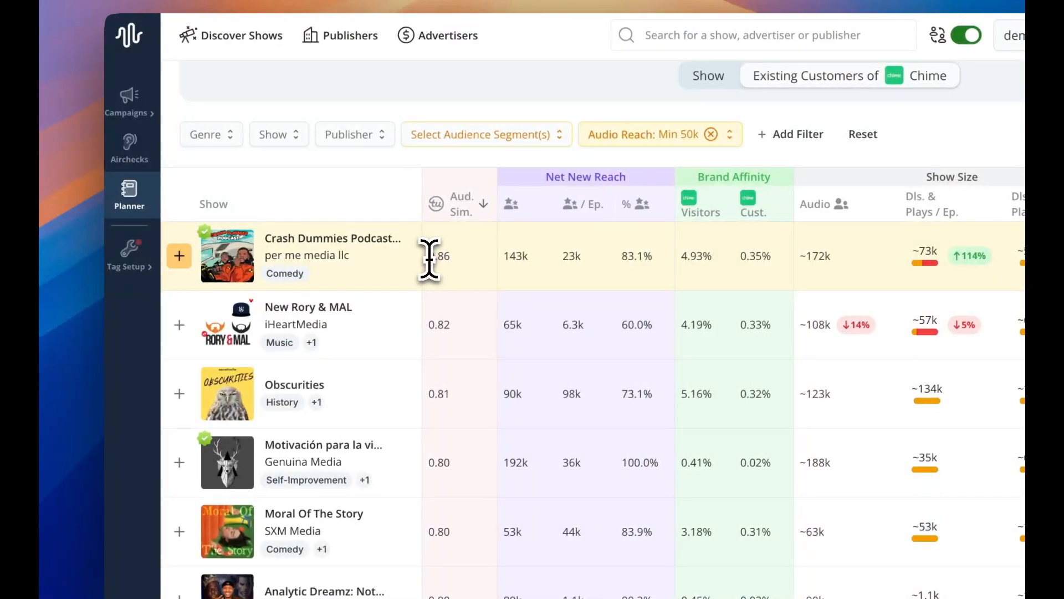
drag(429, 260, 468, 277)
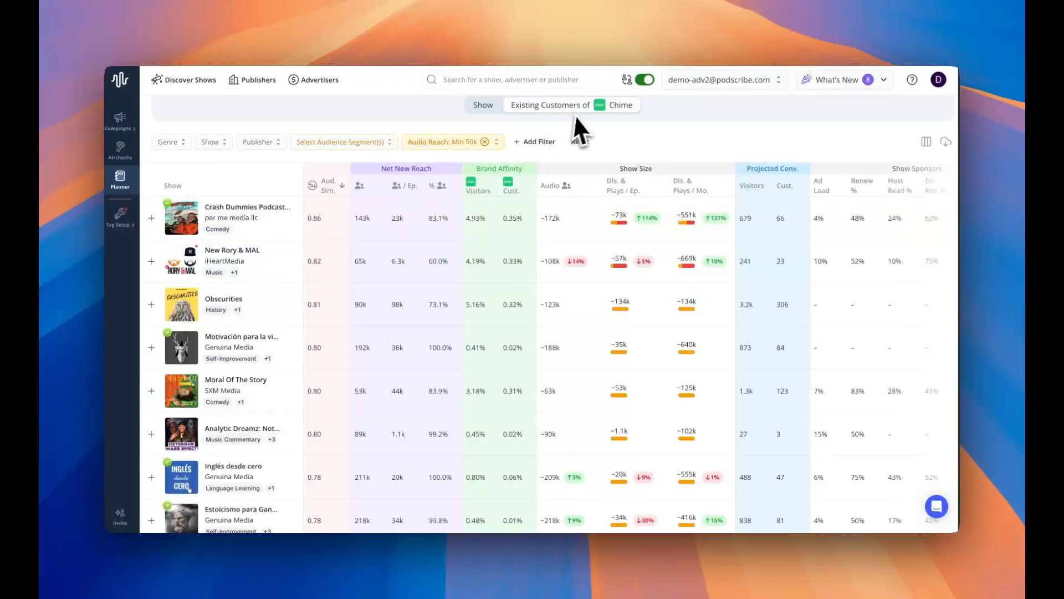
scroll(319, 240, up, 1)
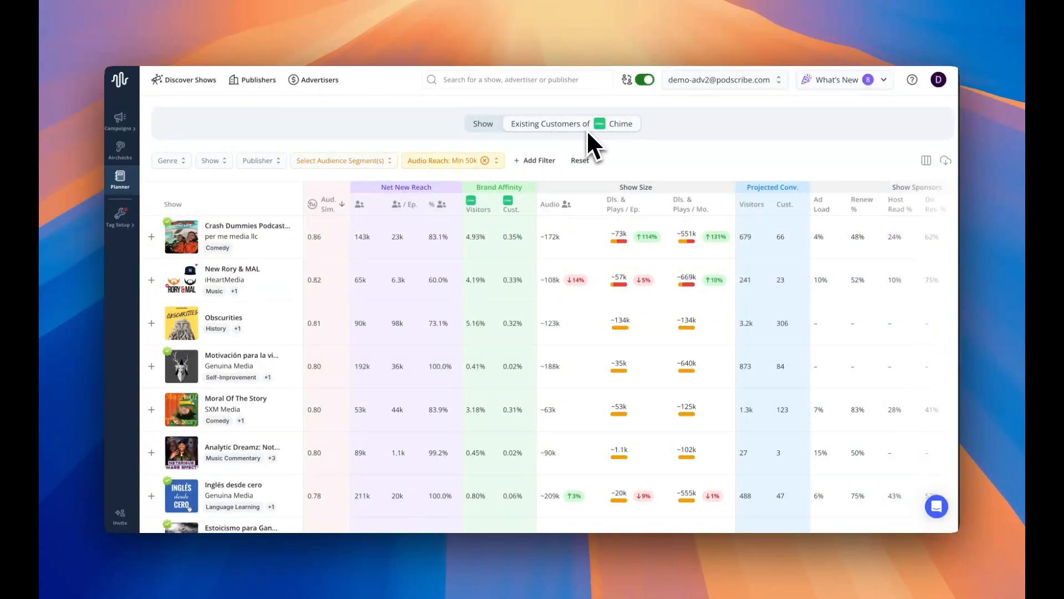
scroll(349, 254, up, 2)
Sort the shows similar to Chime's customers by net new reach and examine Crime Junkie's reach figure.
click(397, 275)
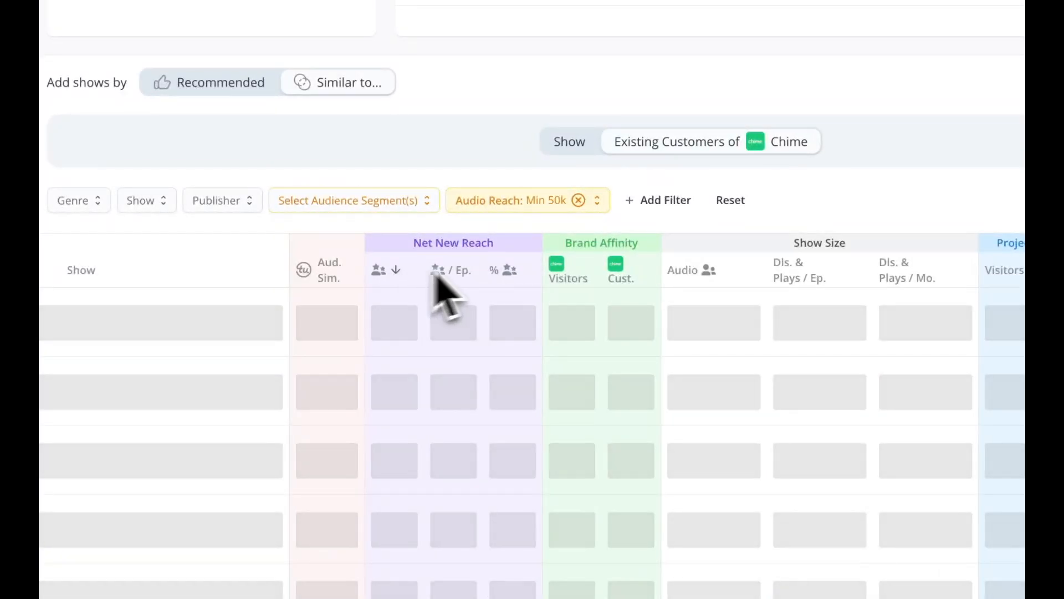
scroll(588, 288, up, 4)
scroll(527, 360, down, 2)
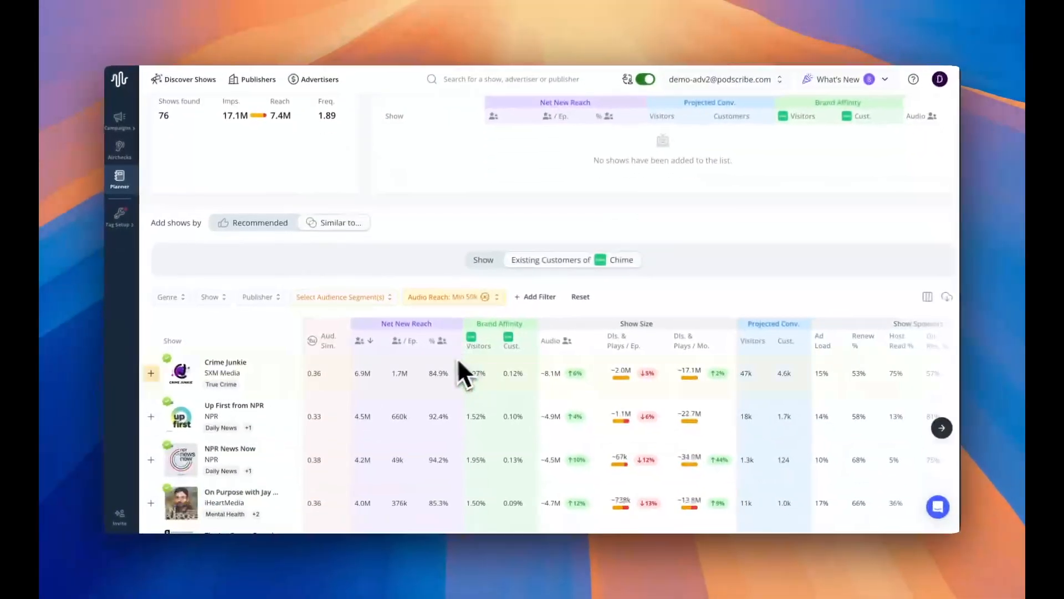
mouse_move(358, 375)
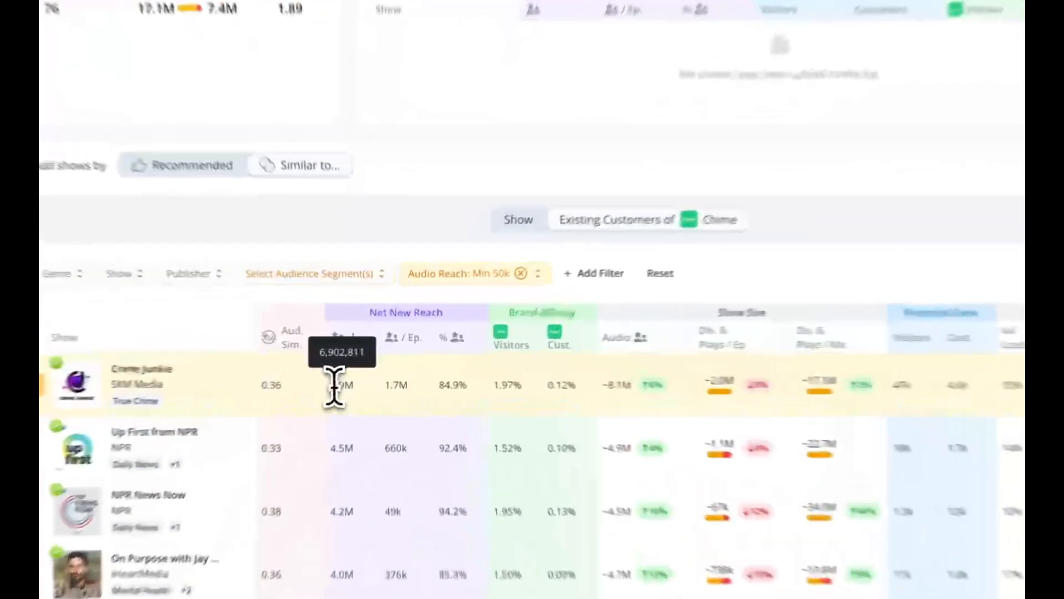
double_click(357, 376)
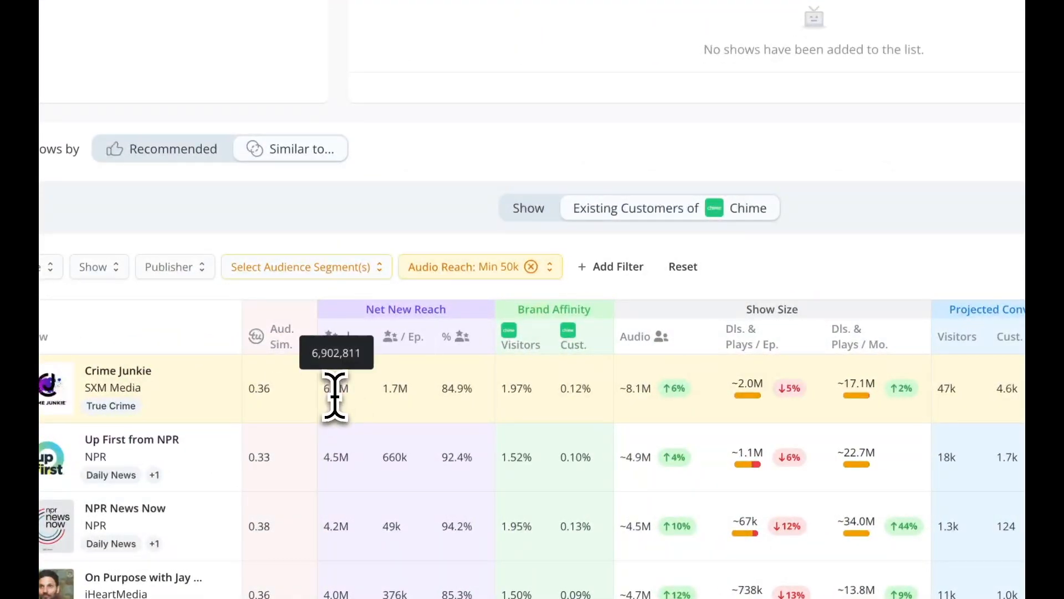
scroll(333, 397, down, 1)
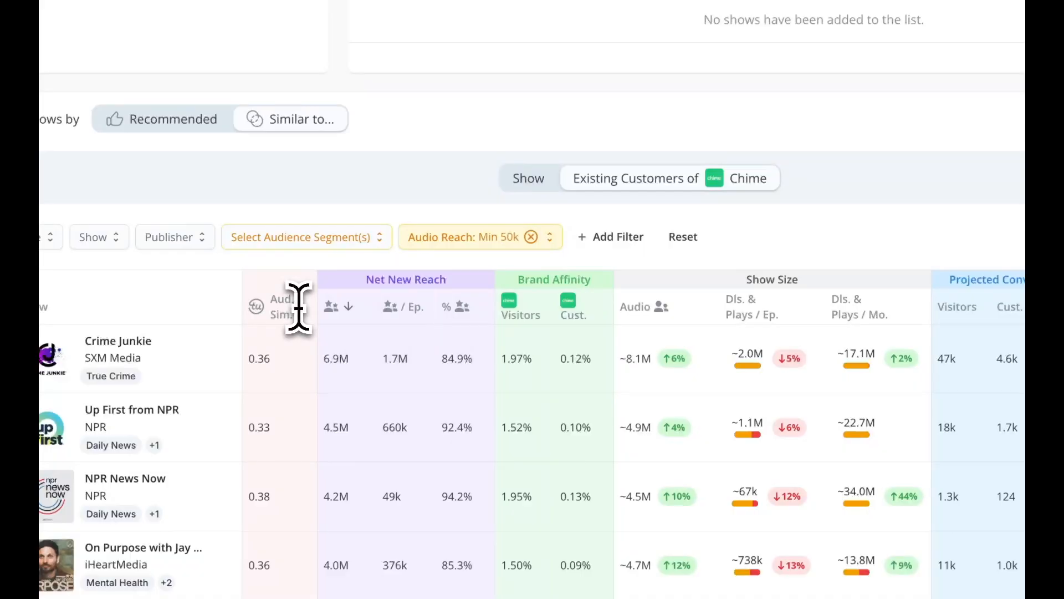
scroll(302, 332, down, 1)
Add an Ads filter and limit the similar shows to the publisher Spotify.
click(620, 211)
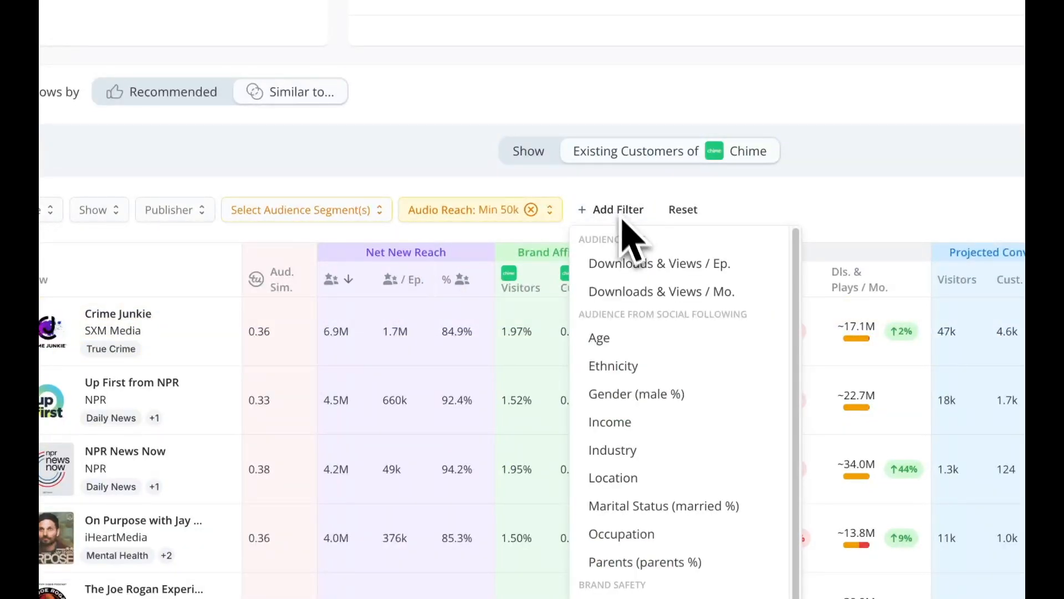
scroll(682, 361, down, 1)
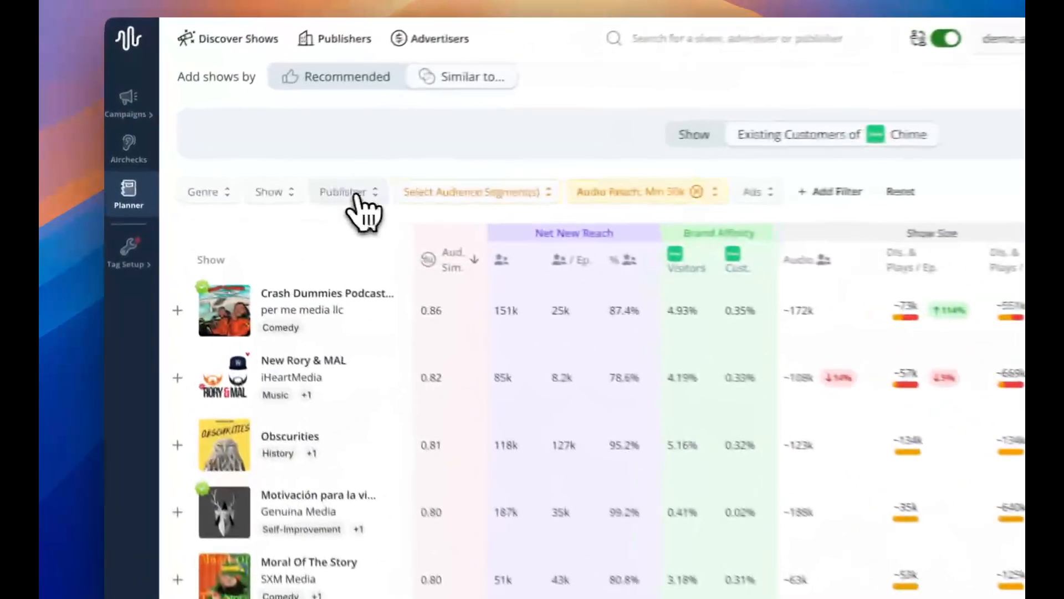
click(259, 178)
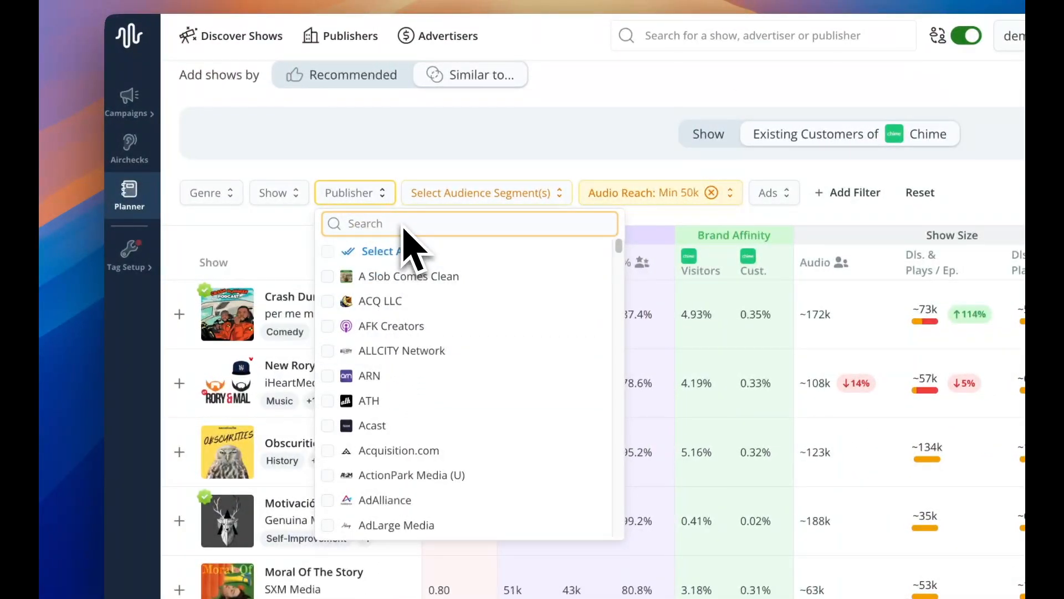
text(spotif)
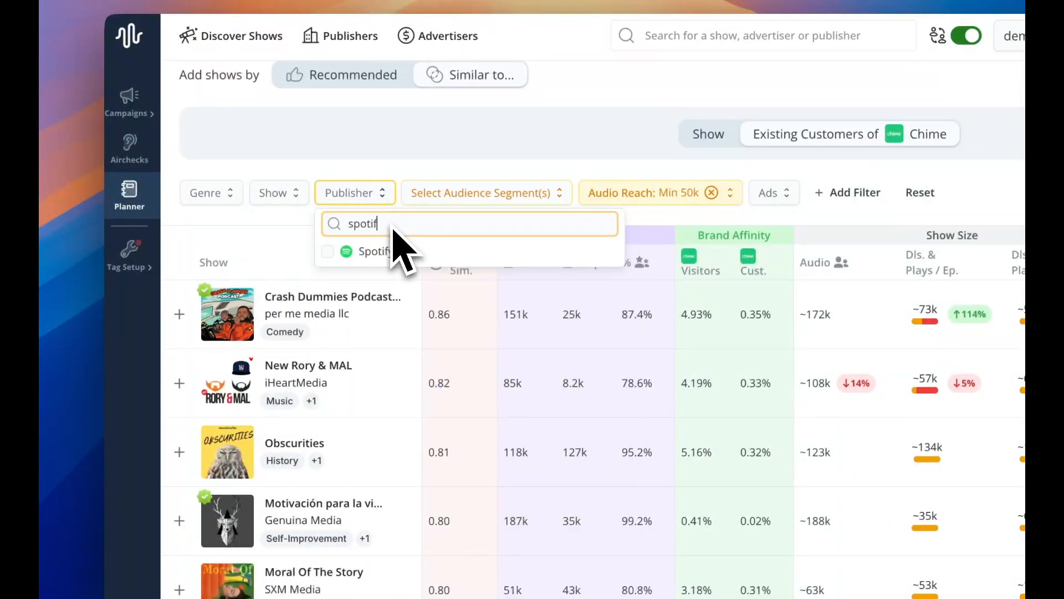
click(333, 251)
scroll(377, 233, up, 6)
click(418, 158)
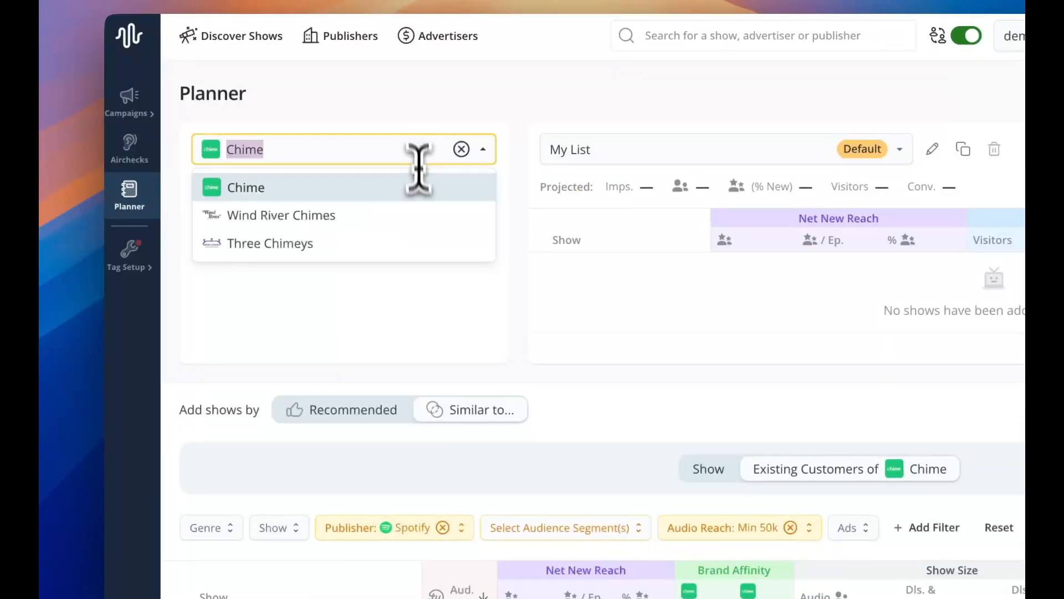
Review the Spotify shows and highlight the audience similarity score of The Receipts Podcast.
scroll(456, 357, down, 10)
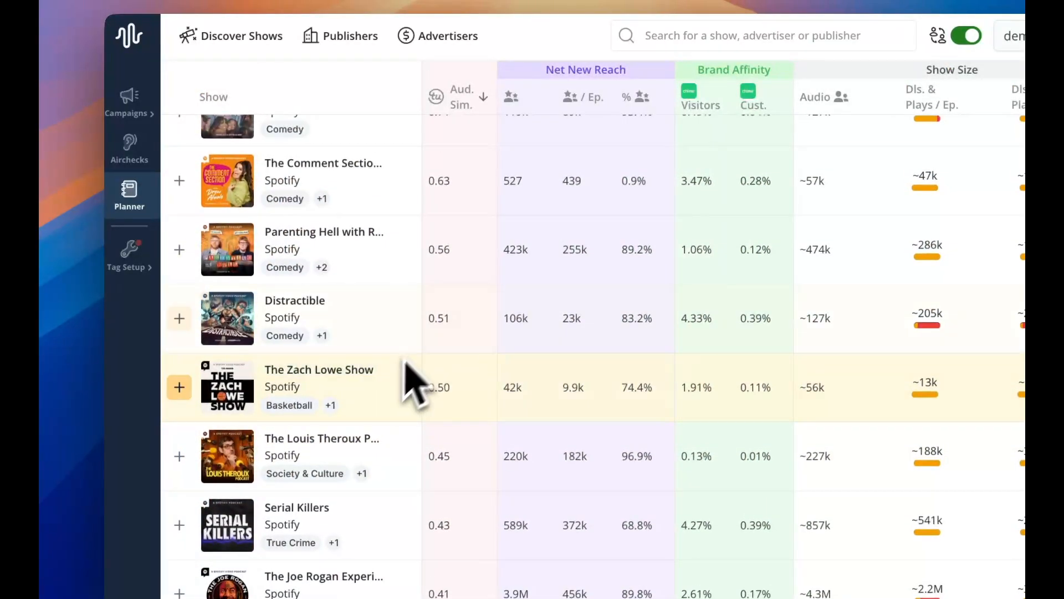
scroll(421, 366, up, 3)
double_click(438, 249)
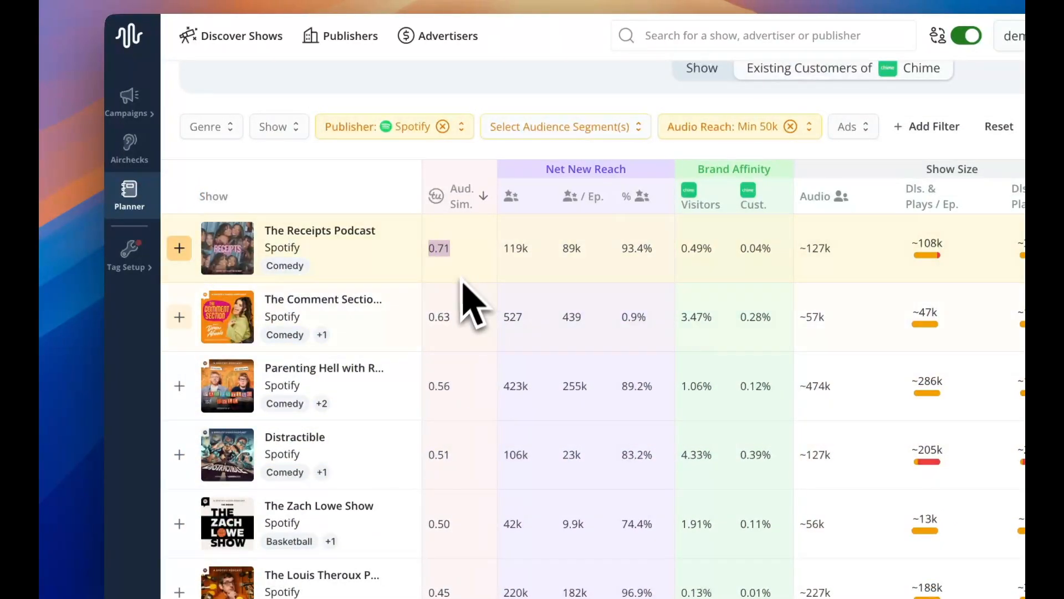
Create a new show list named Spotify Show List 1.
scroll(466, 344, up, 1)
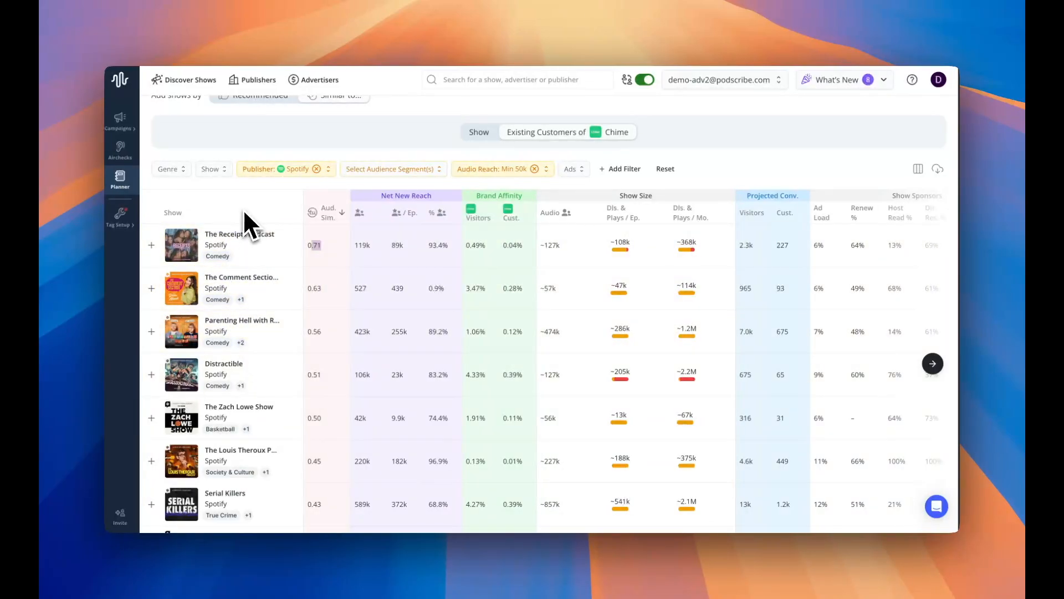
scroll(242, 208, up, 5)
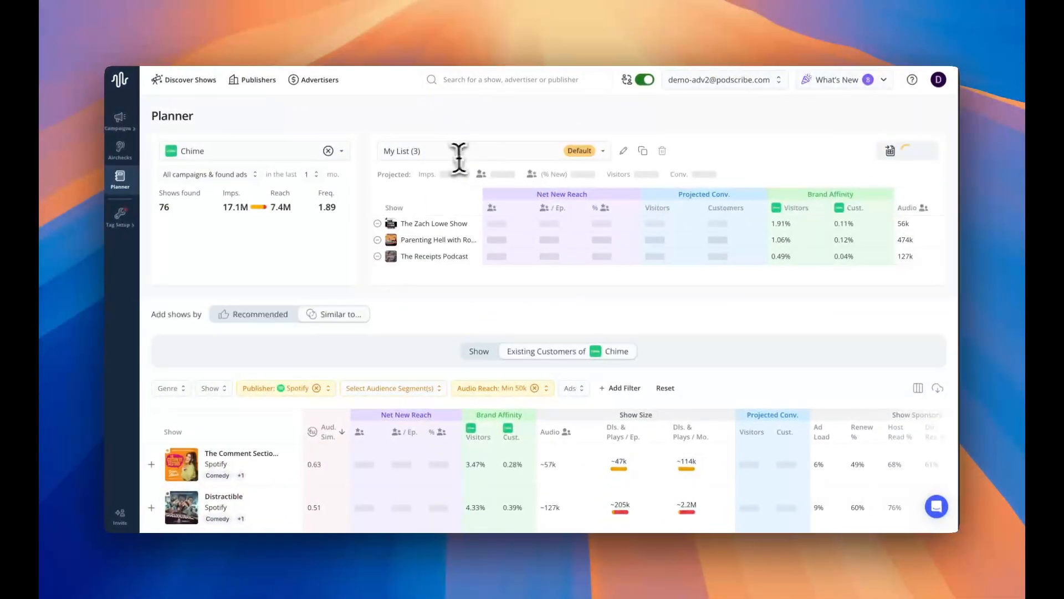
click(481, 153)
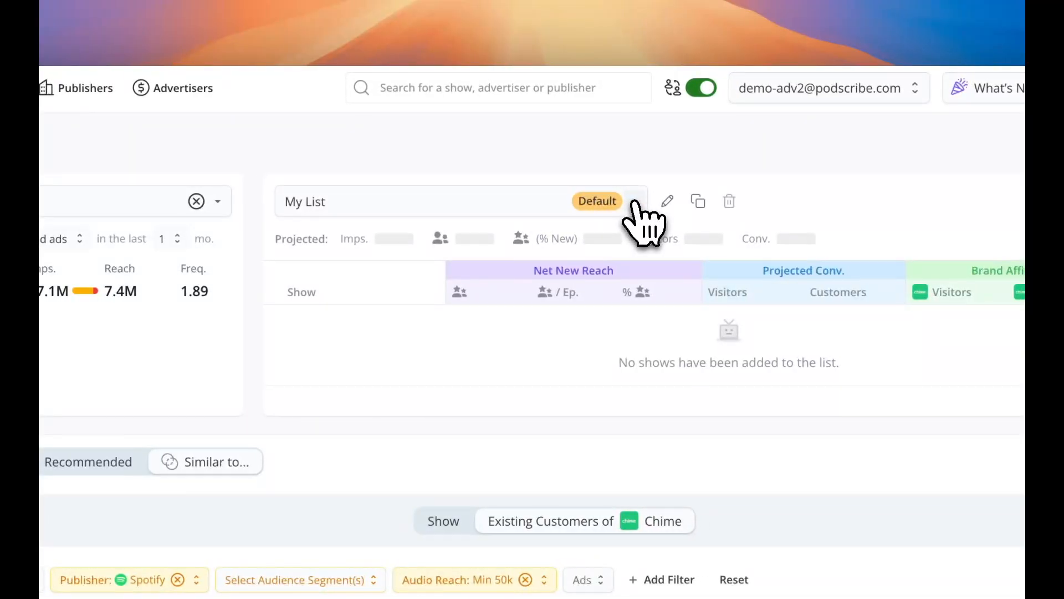
click(633, 201)
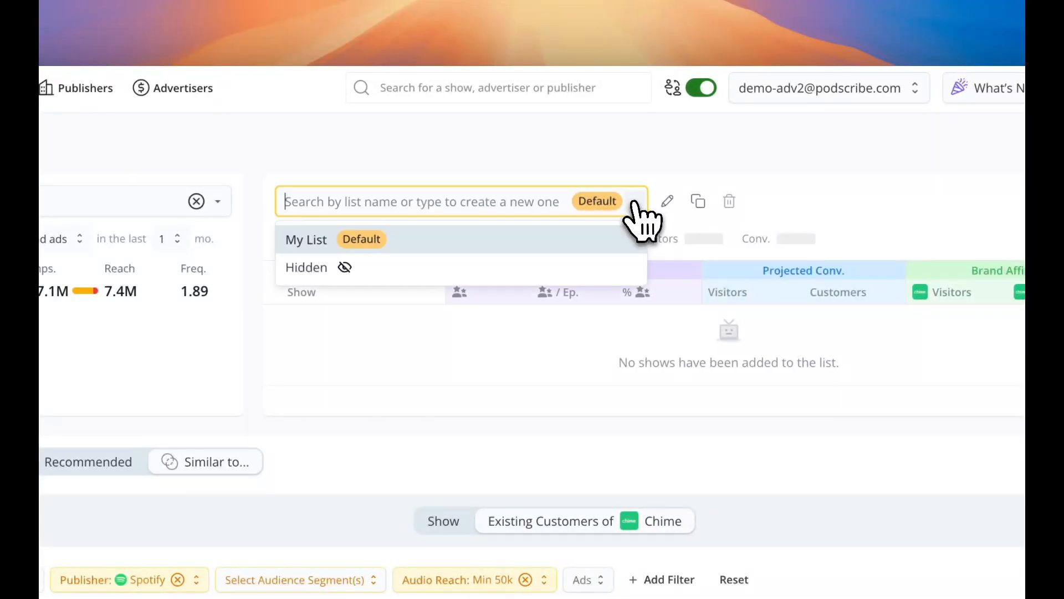
text(p)
key(BackSpace)
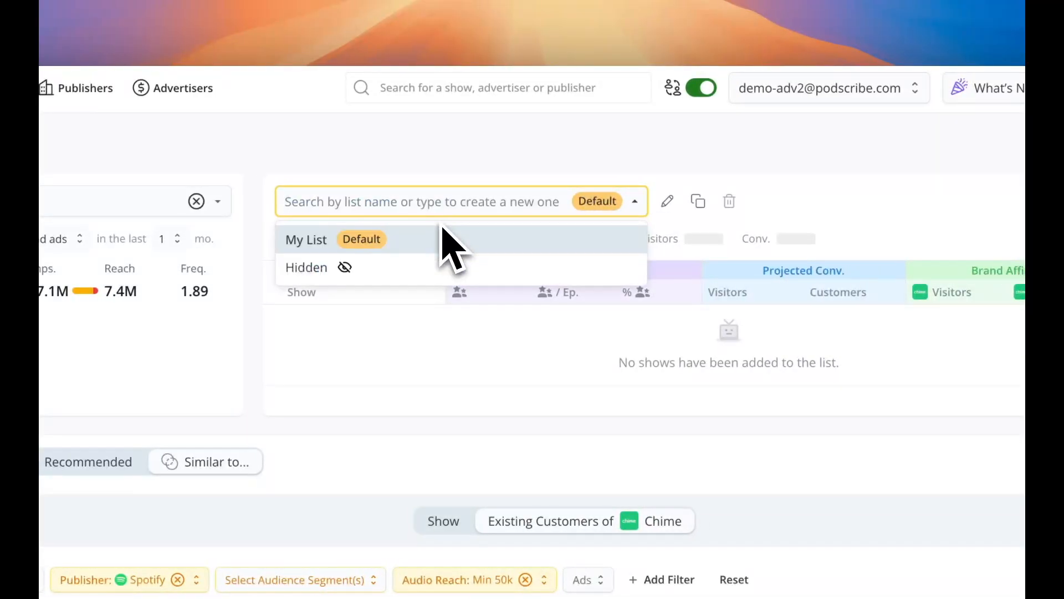
text(Spotify )
text(Show List 1)
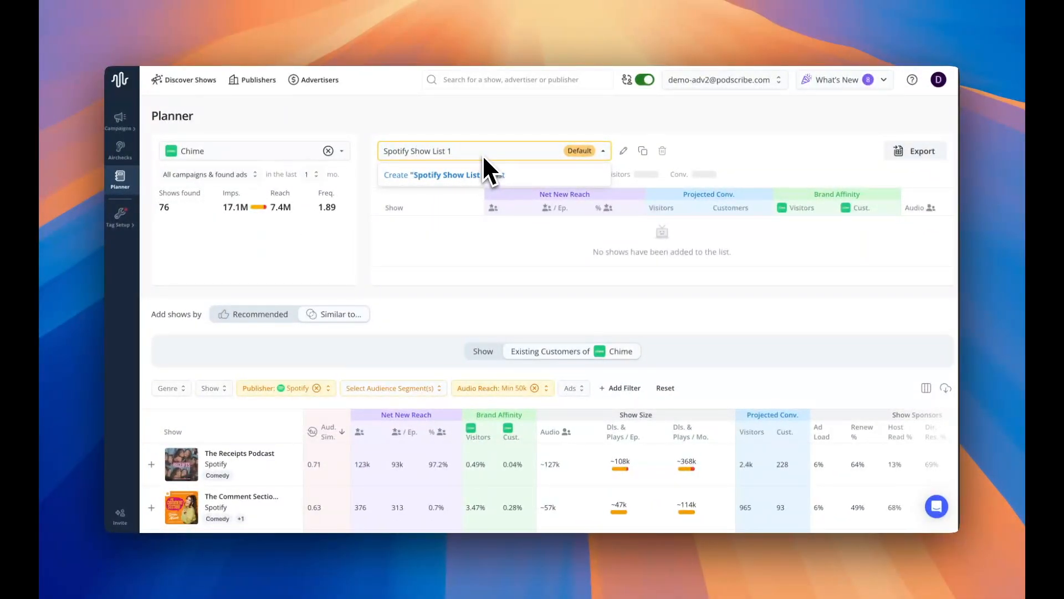
click(417, 178)
Add The Receipts Podcast, The Comment Section, Parenting Hell and Distractible to the Spotify show list.
scroll(402, 299, down, 3)
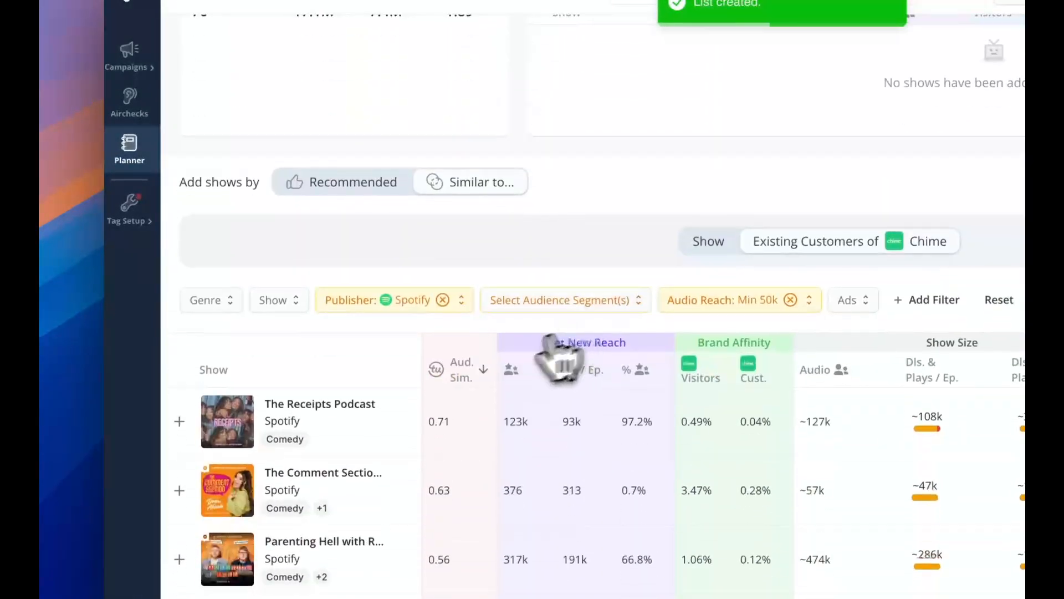
scroll(237, 417, down, 1)
click(180, 372)
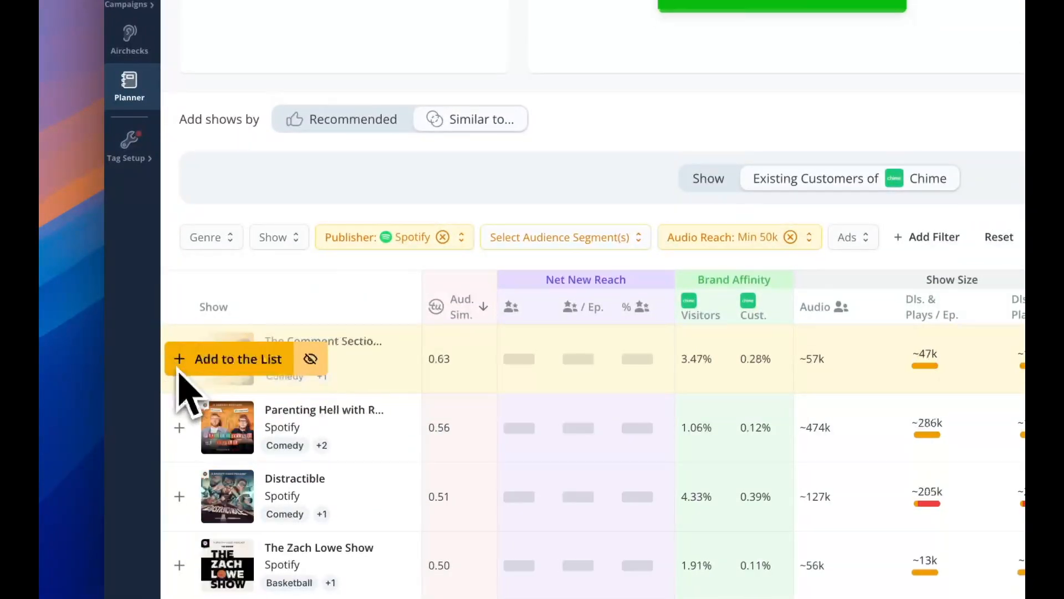
click(177, 373)
click(179, 364)
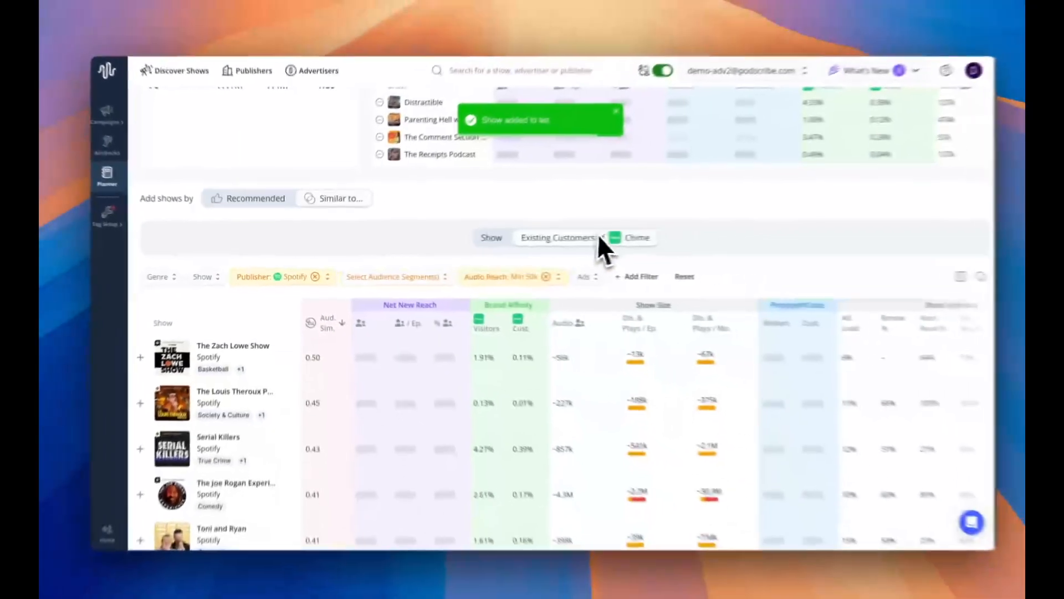
Add The Zach Lowe Show and The Louis Theroux Podcast to the list and review its projected impressions and reach.
scroll(890, 187, up, 3)
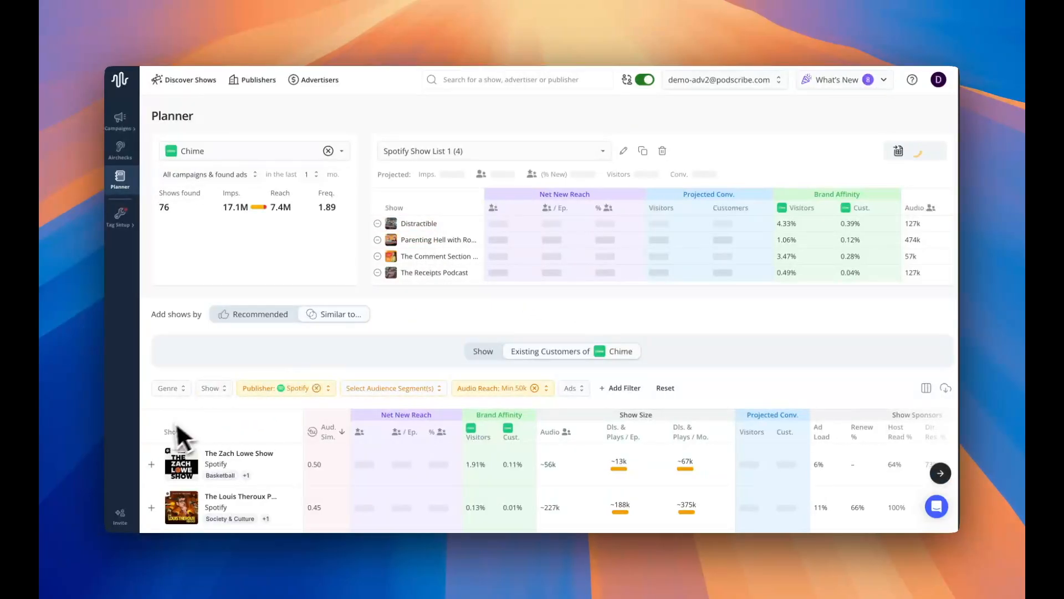
scroll(164, 452, down, 1)
mouse_move(158, 460)
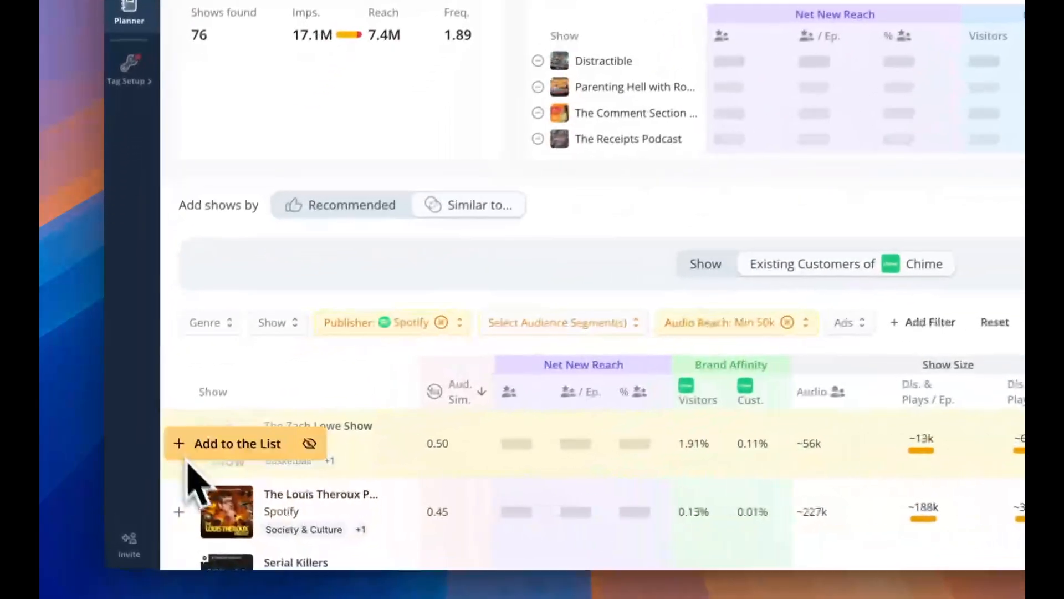
click(192, 450)
click(186, 449)
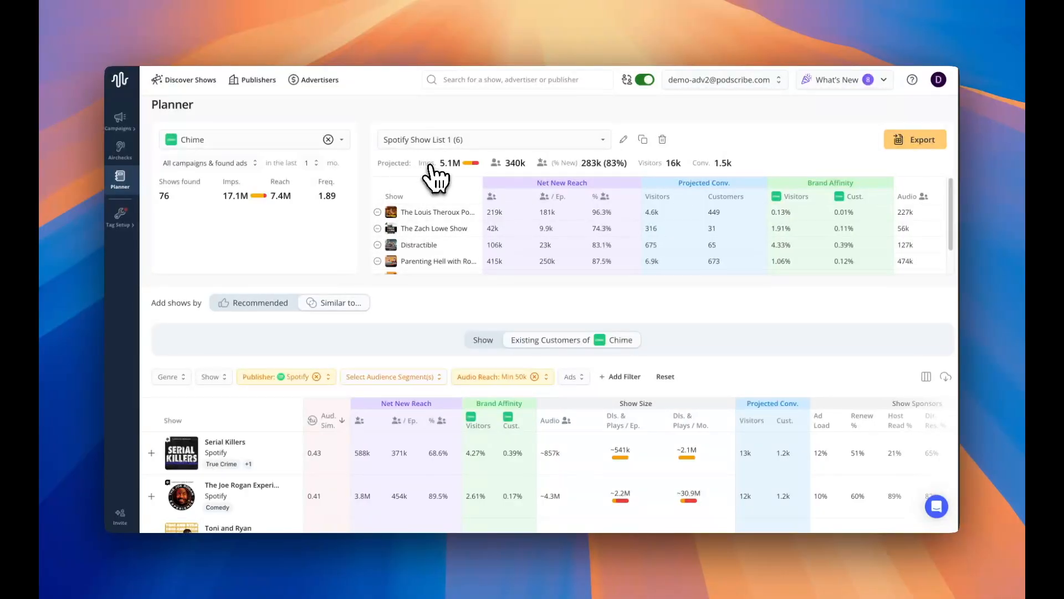
scroll(446, 222, down, 2)
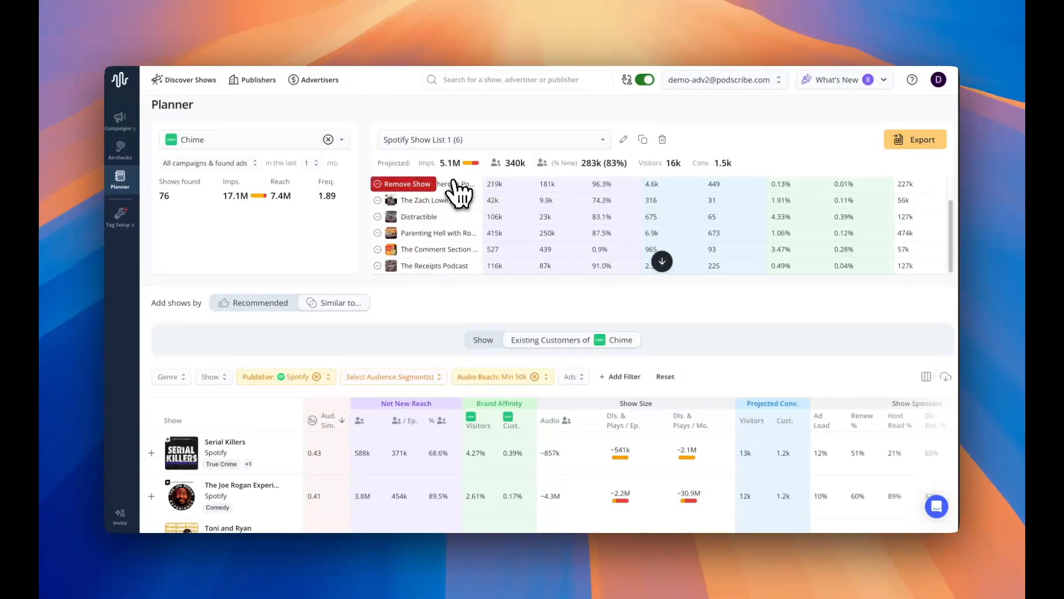
mouse_move(464, 170)
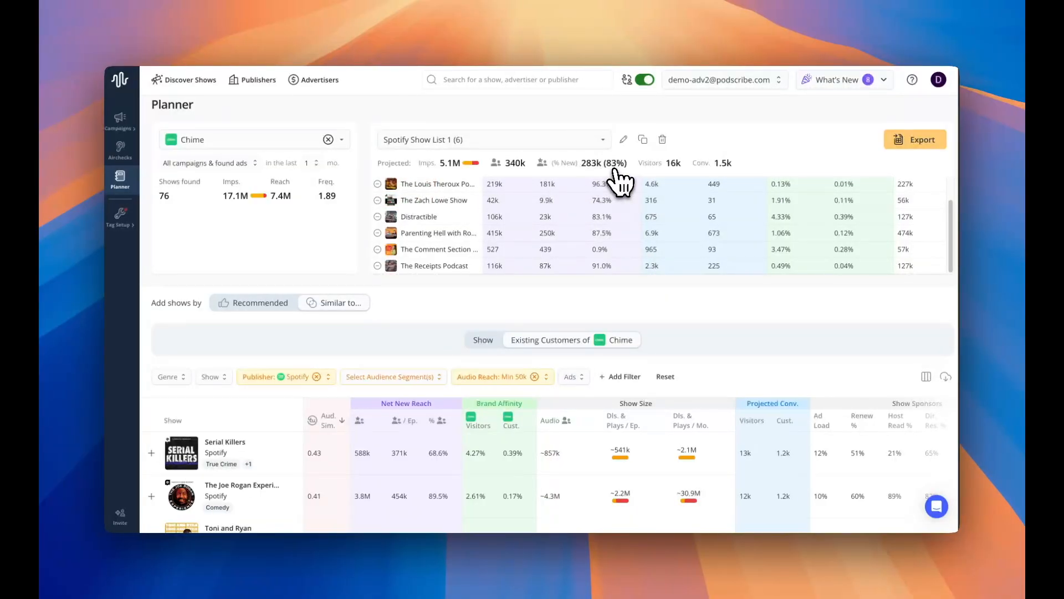
Duplicate Spotify Show List 1.
scroll(617, 177, up, 1)
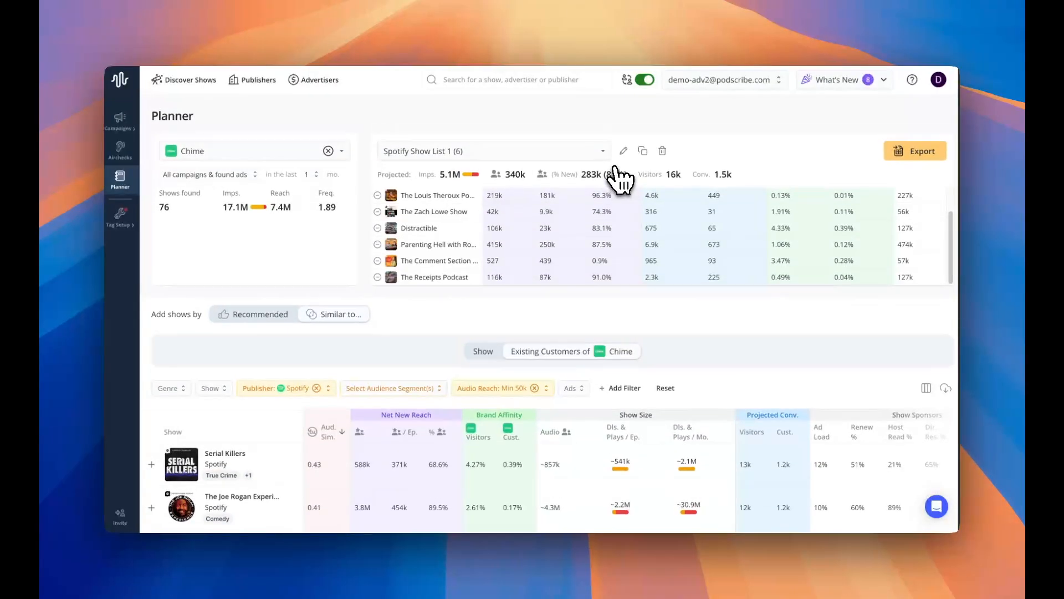
scroll(623, 275, up, 2)
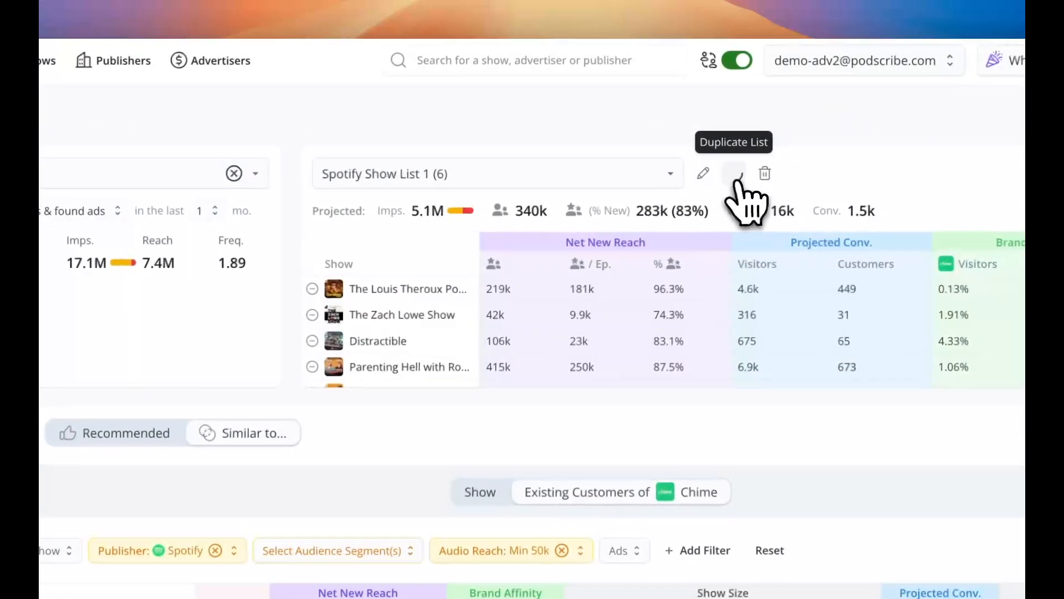
click(643, 151)
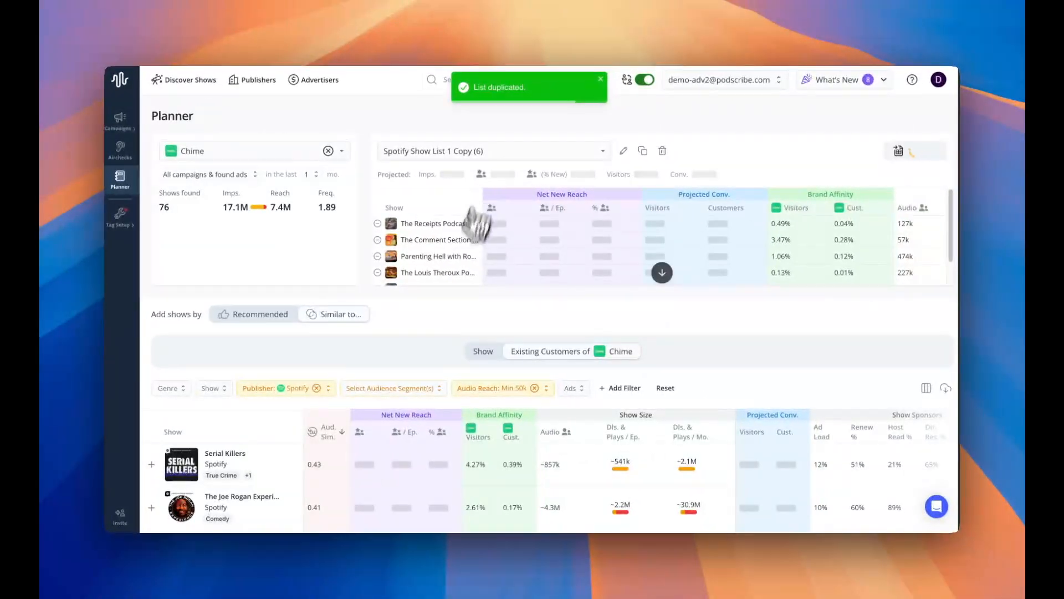
Add Serial Killers, The Joe Rogan Experience and Toni and Ryan to the copied list and rename it Spotify Show List 1.2.
scroll(158, 322, down, 6)
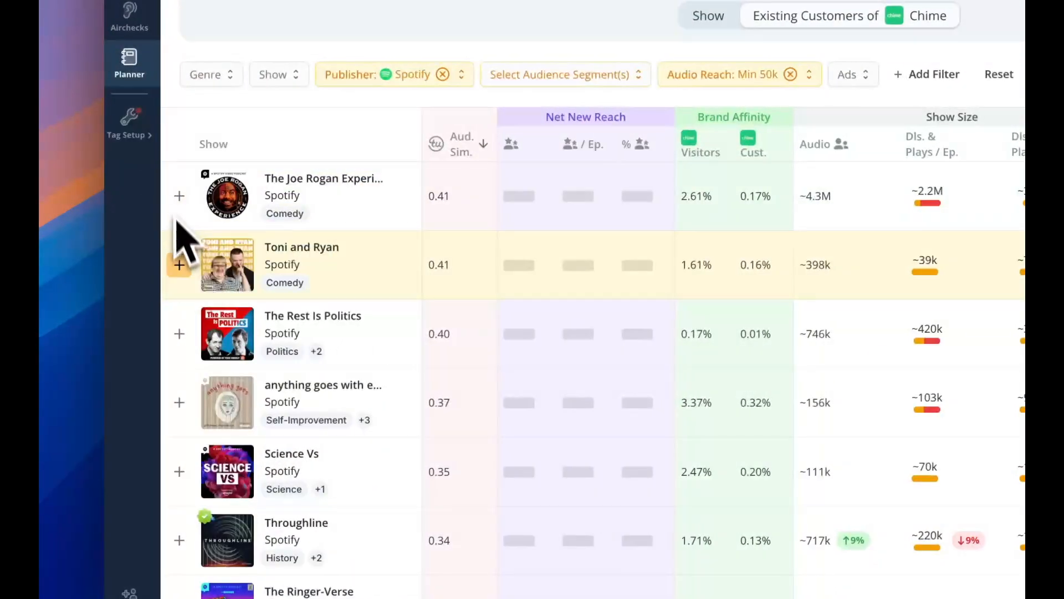
click(179, 197)
click(179, 196)
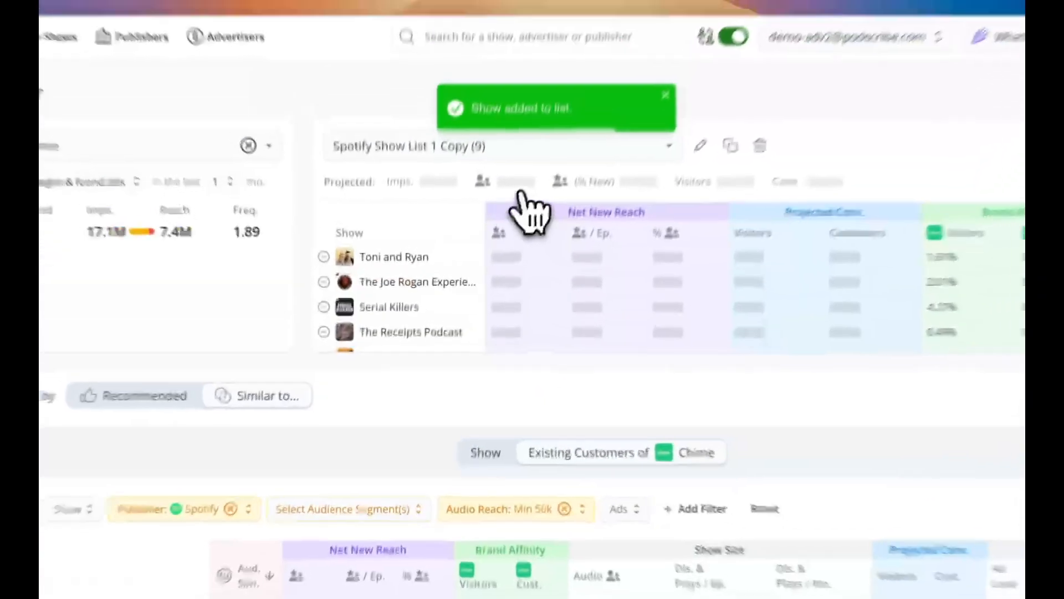
scroll(488, 300, down, 5)
scroll(487, 300, up, 5)
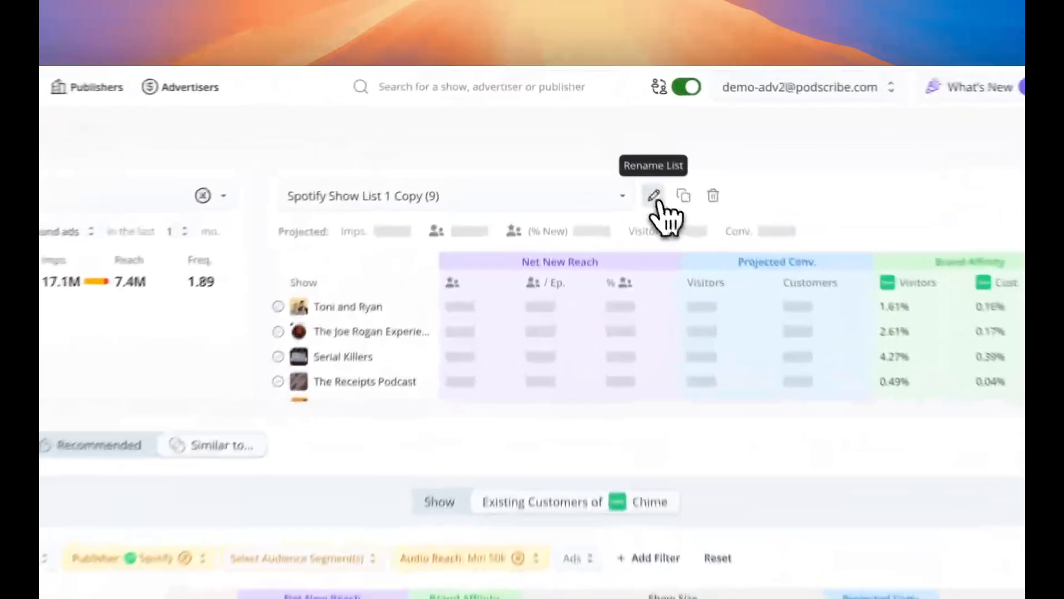
click(623, 151)
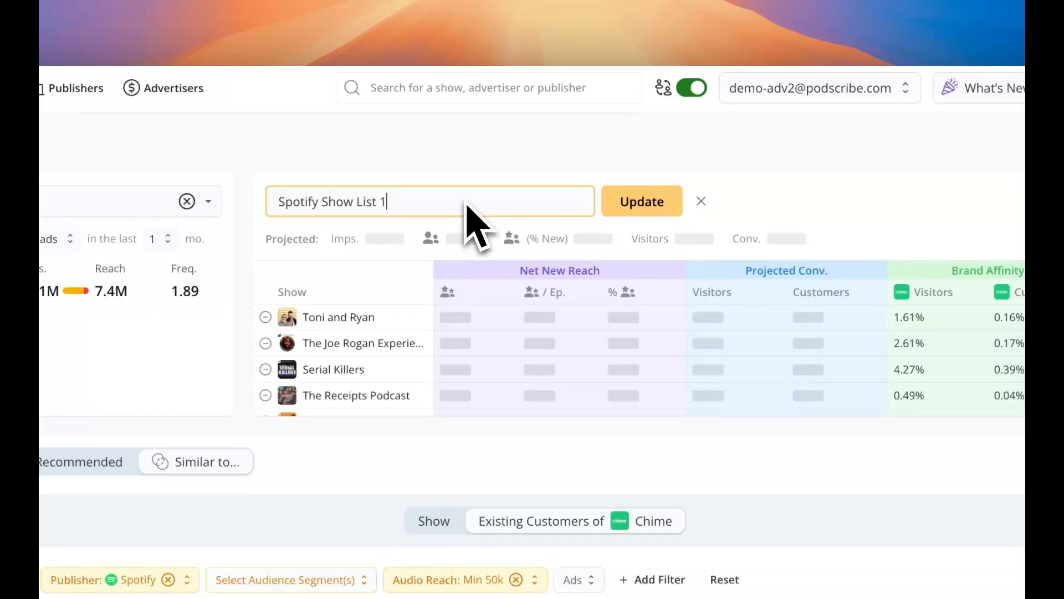
click(672, 204)
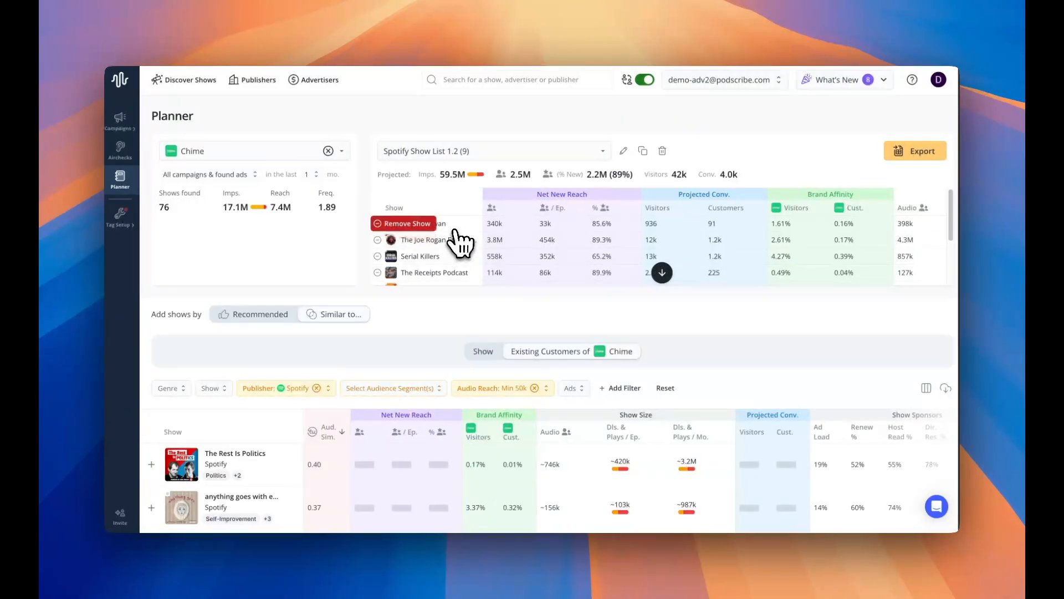
Remove The Louis Theroux Podcast from Spotify Show List 1.2.
scroll(456, 246, down, 1)
scroll(456, 246, down, 3)
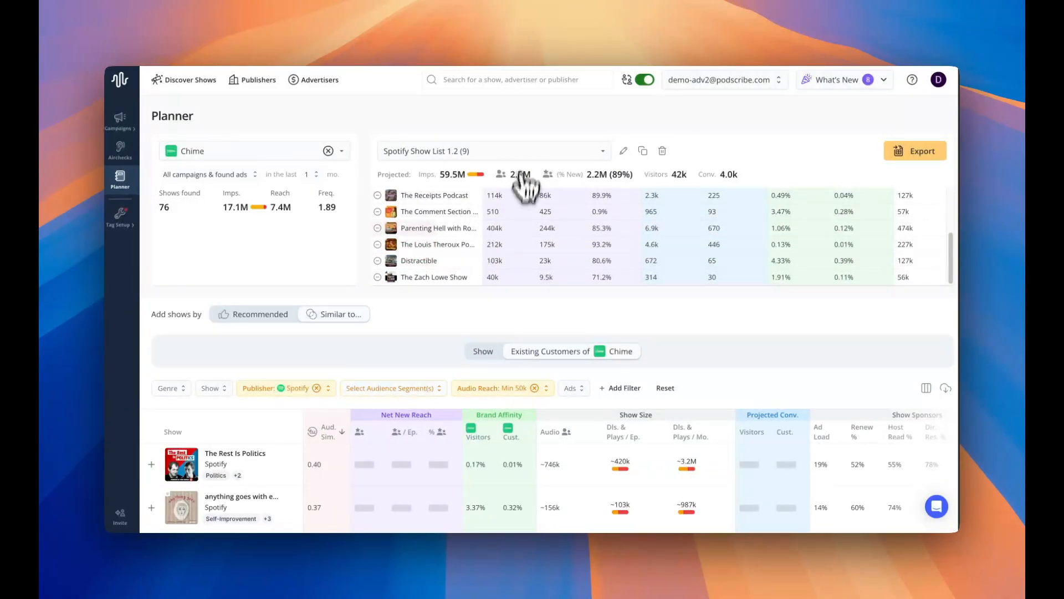
click(395, 245)
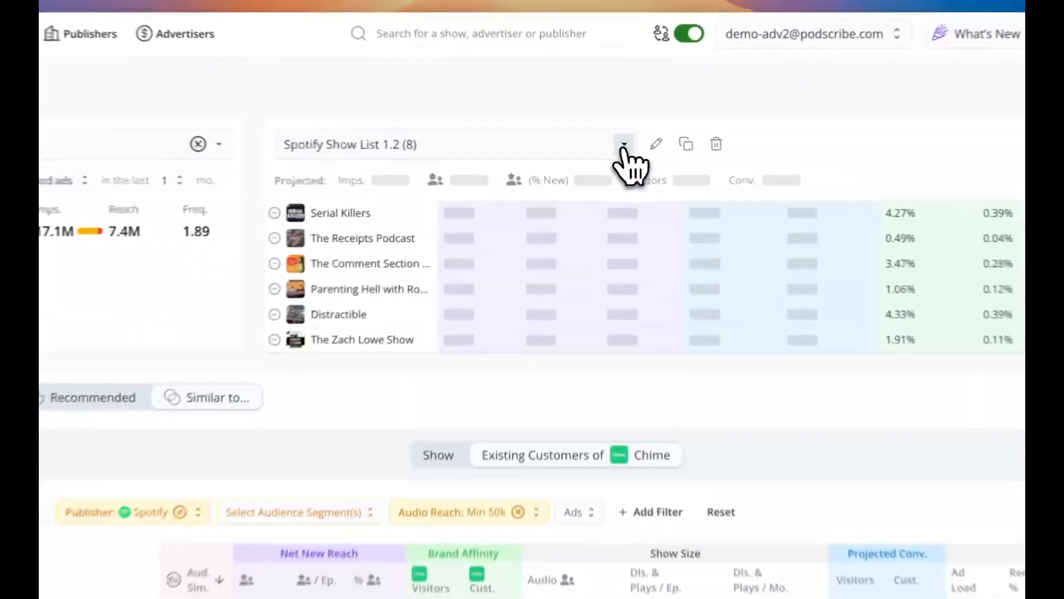
Switch to Spotify Show List 1 and delete that list.
click(605, 159)
click(331, 213)
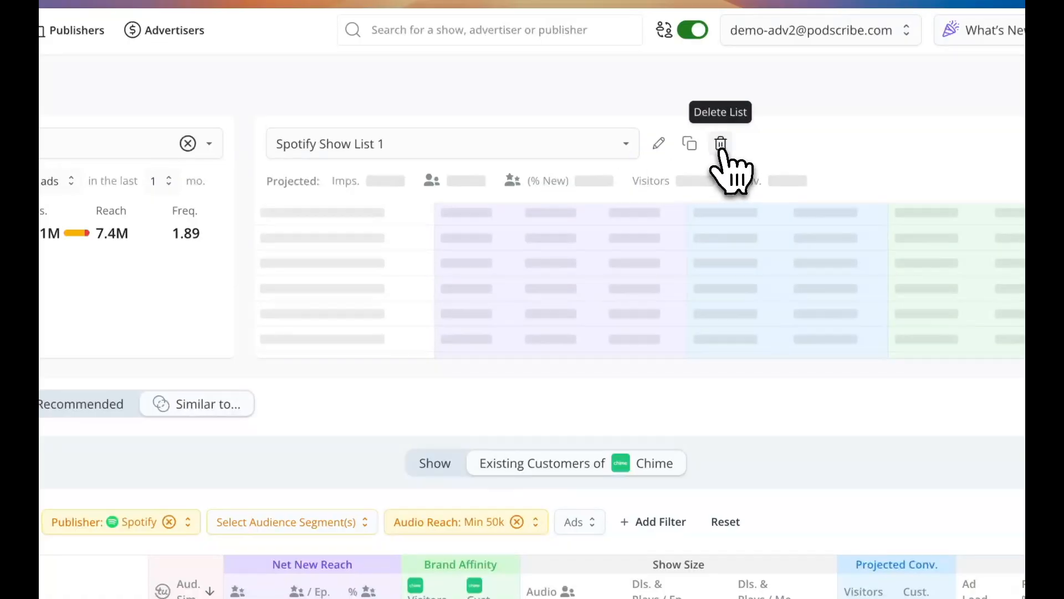
click(722, 150)
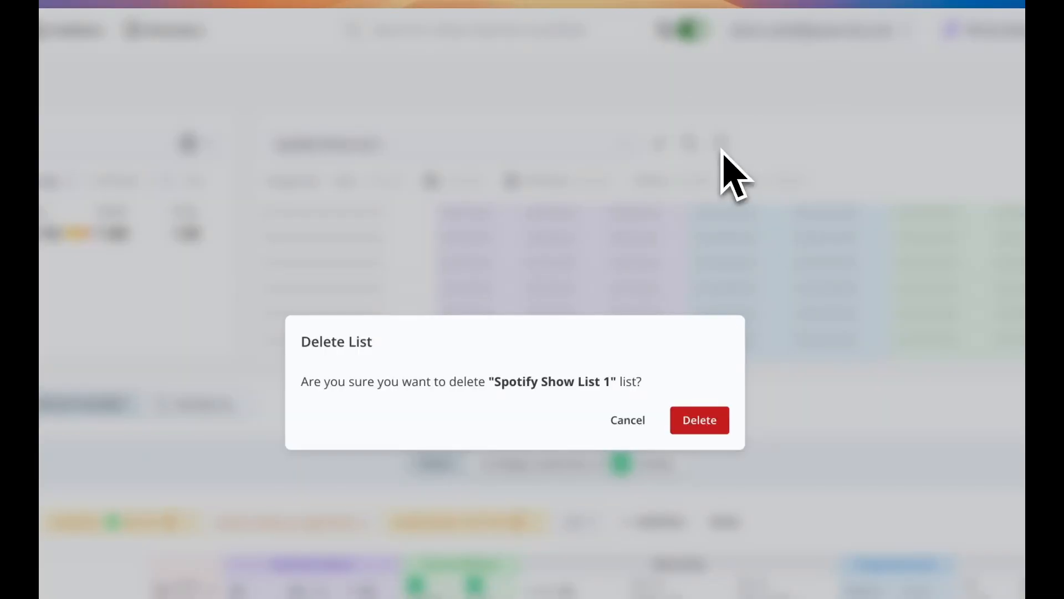
click(701, 426)
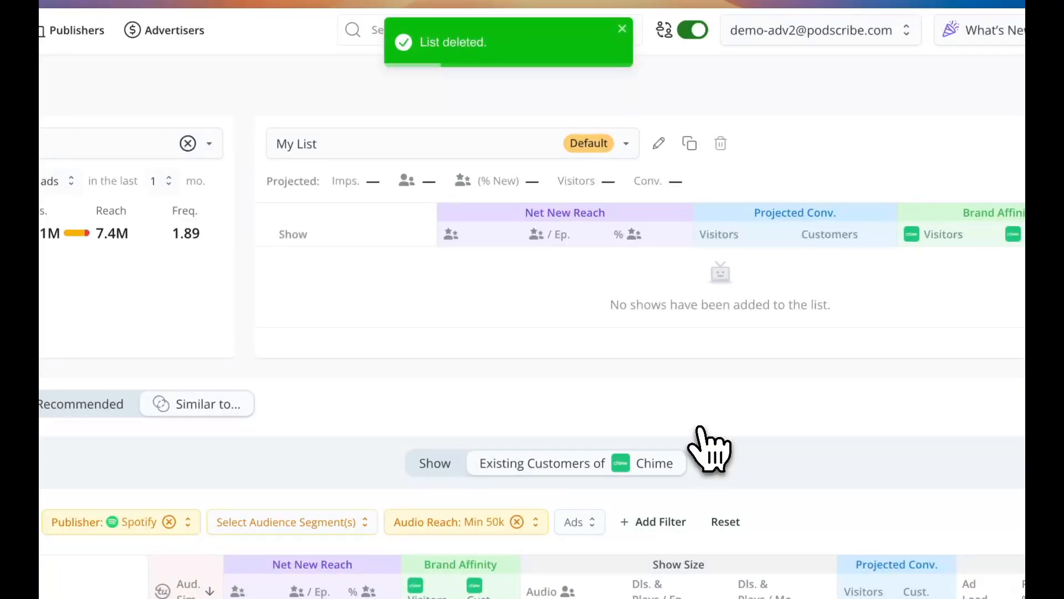
Switch back to Spotify Show List 1.2 and export it.
click(511, 147)
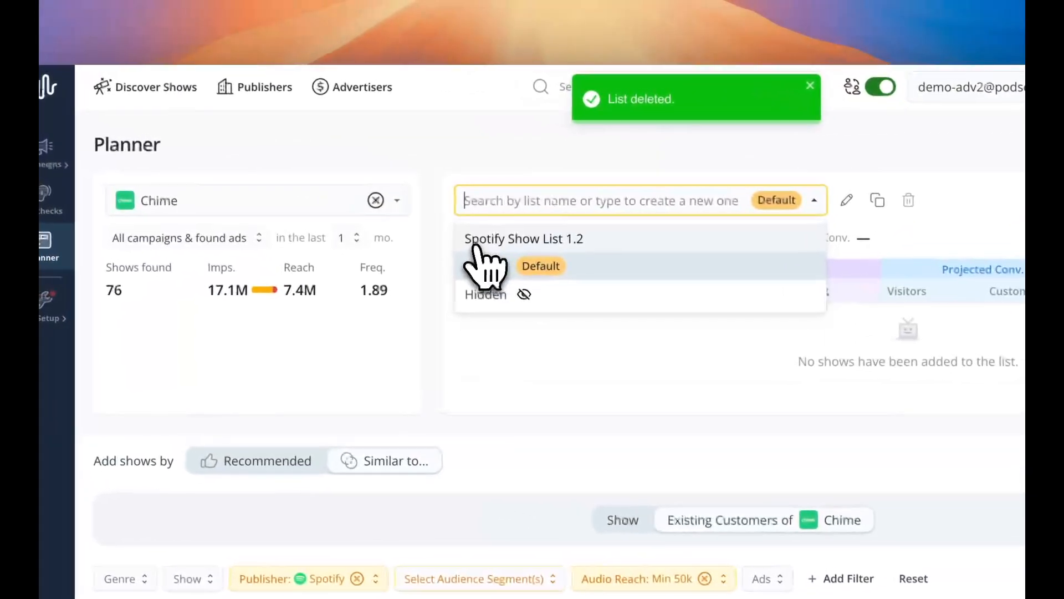
click(475, 241)
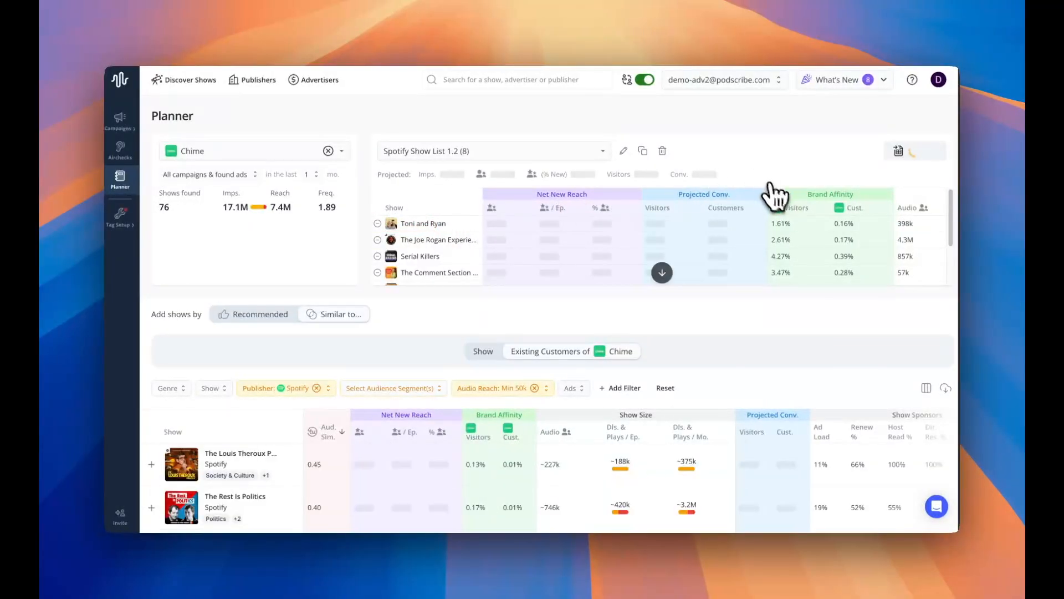
click(910, 155)
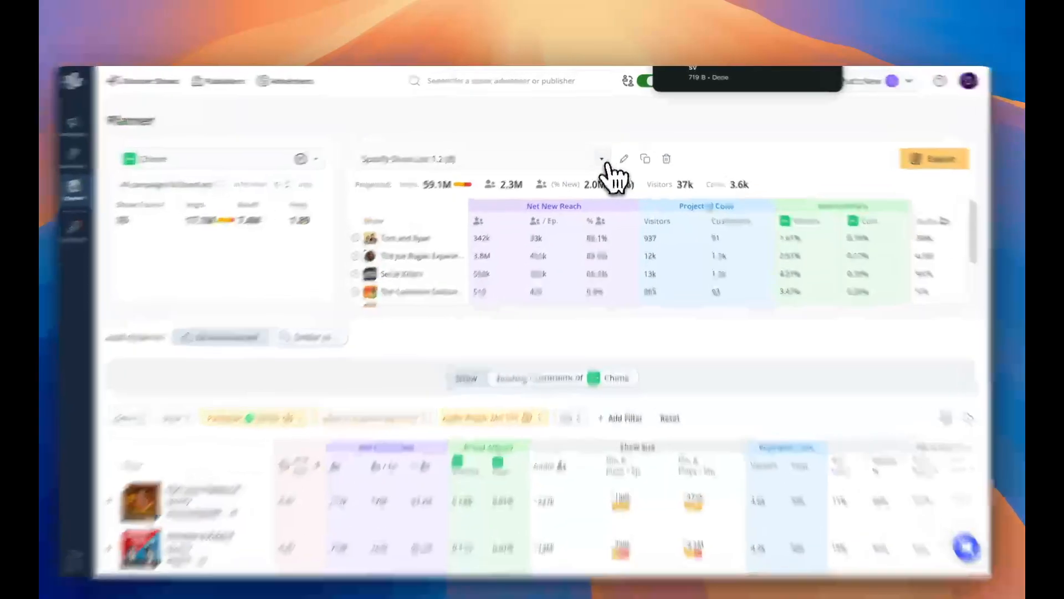
Create a new show list named Spotify Comedy Shows 1.1.
click(605, 155)
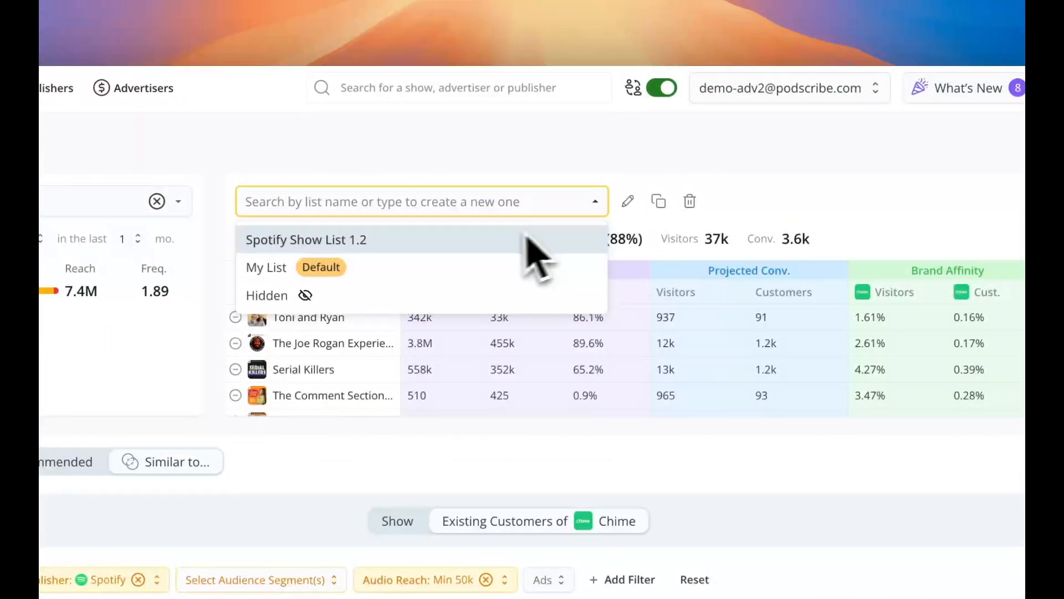
text(Spotify Comedi)
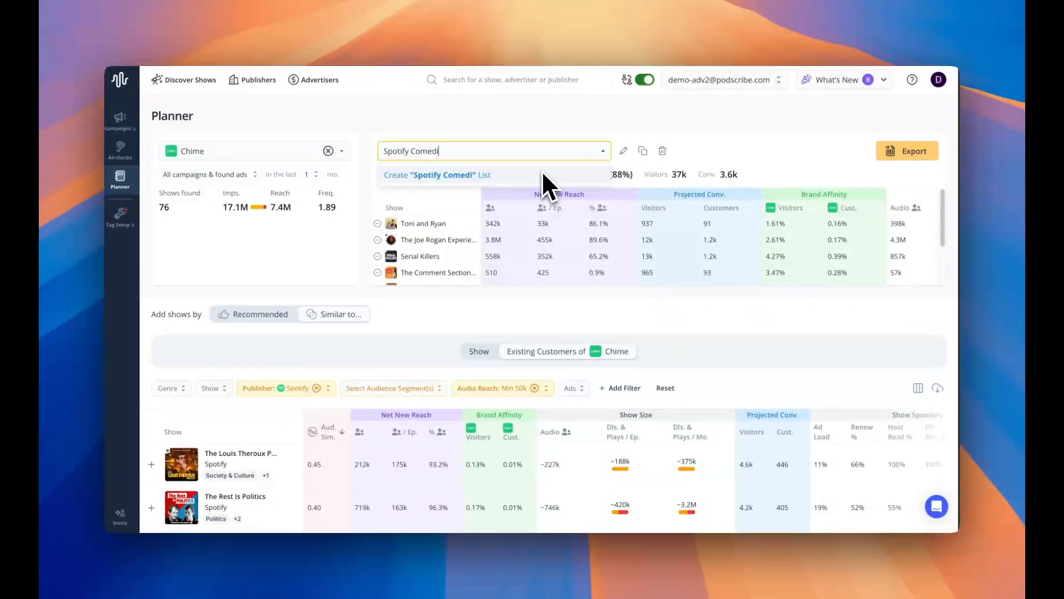
key(BackSpace)
text(y Shows 1)
text(.1)
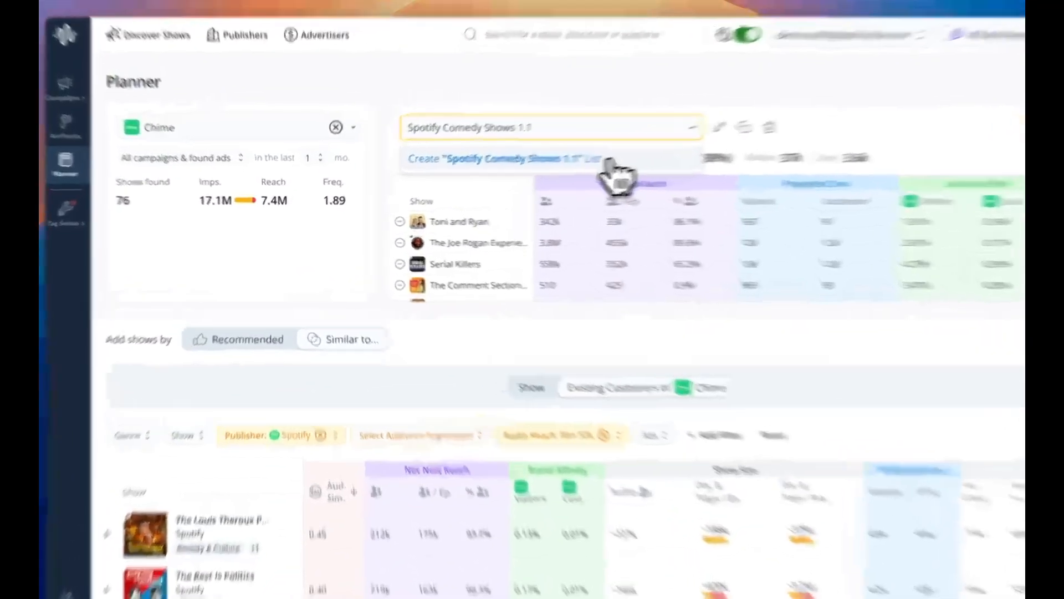
click(536, 176)
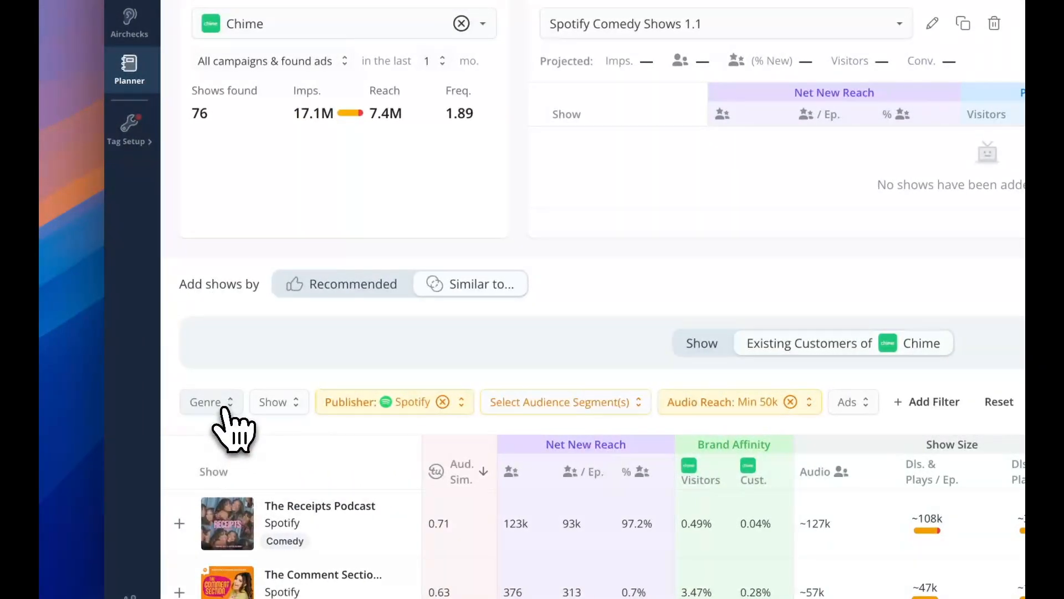
Filter the suggested shows by the Comedy genre.
click(222, 408)
mouse_move(310, 158)
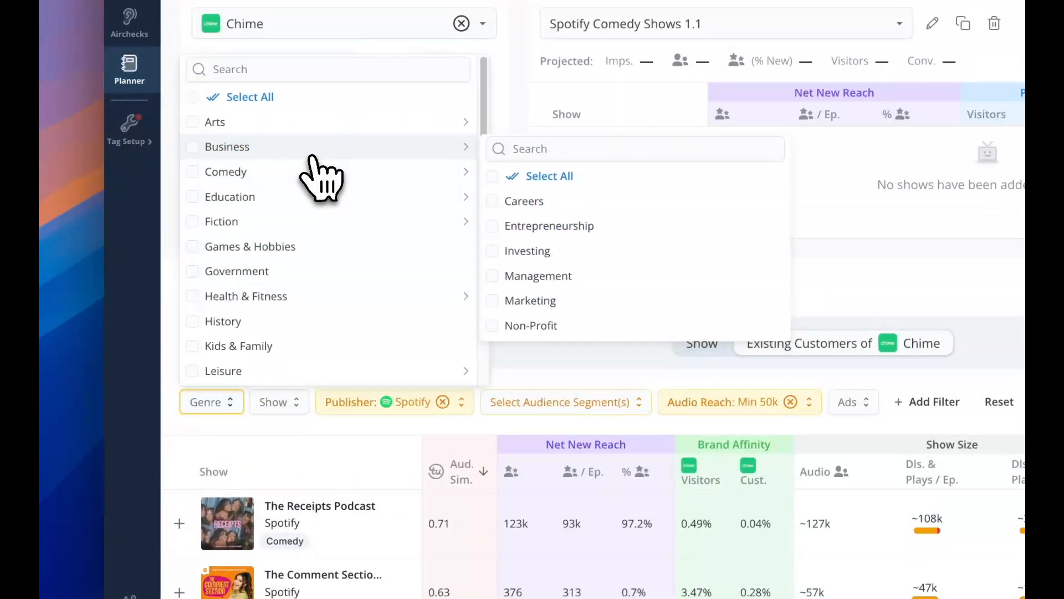
click(194, 173)
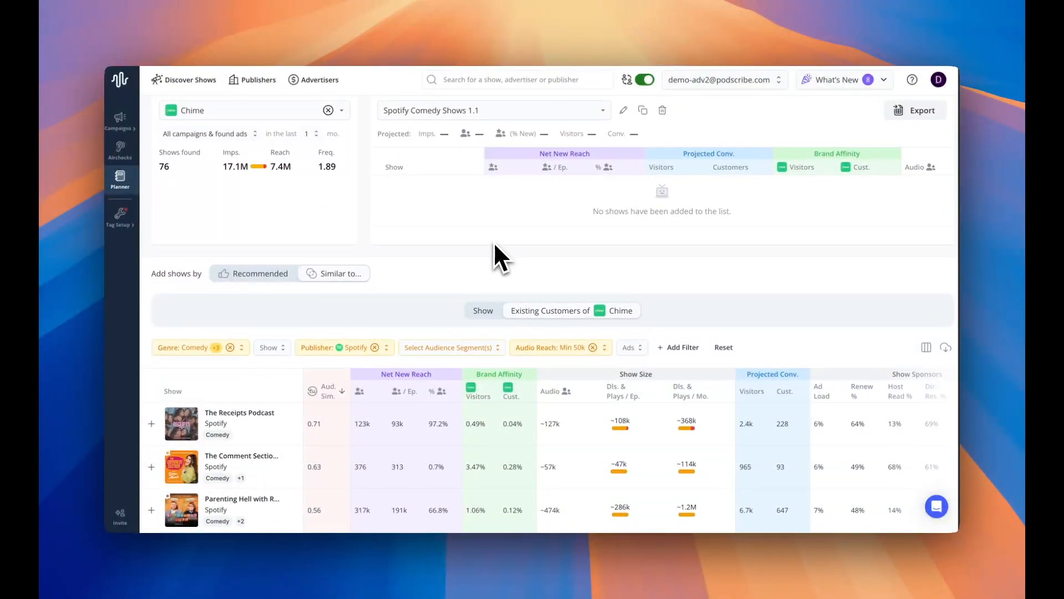
Add The Receipts Podcast, The Comment Section, Parenting Hell, Distractible and The Joe Rogan Experience to the comedy list.
scroll(493, 249, down, 5)
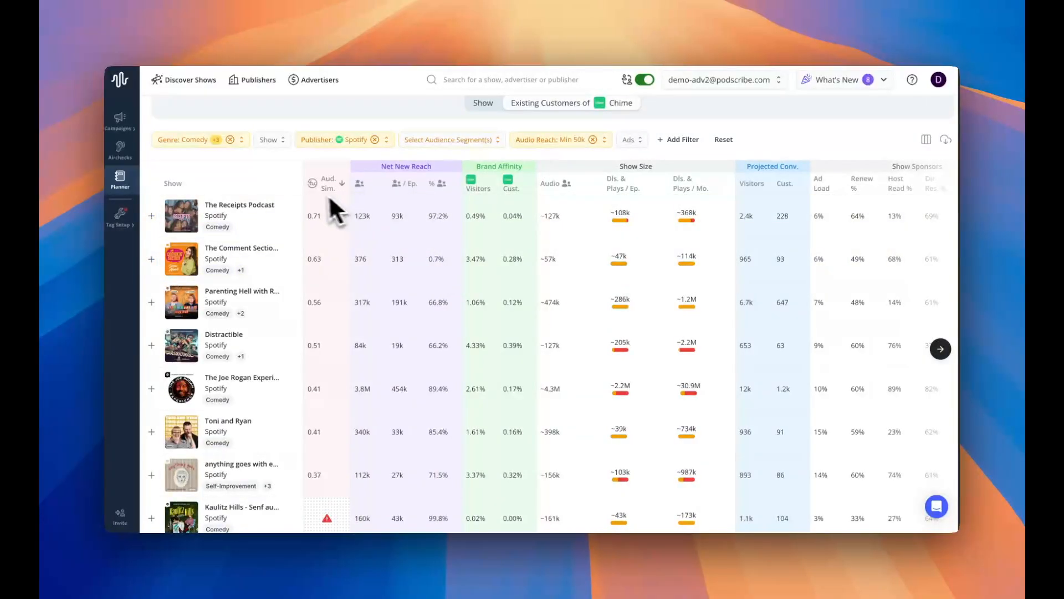
scroll(389, 227, up, 1)
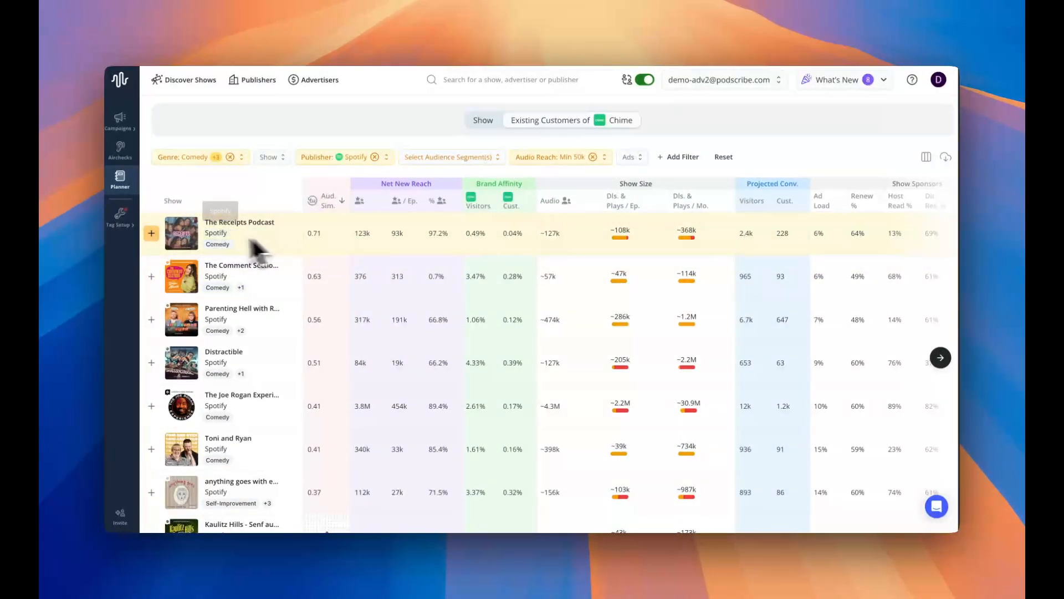
mouse_move(152, 236)
Rename the comedy list as Spotify Comedy Shows 1.1 for Chime and export it.
click(533, 172)
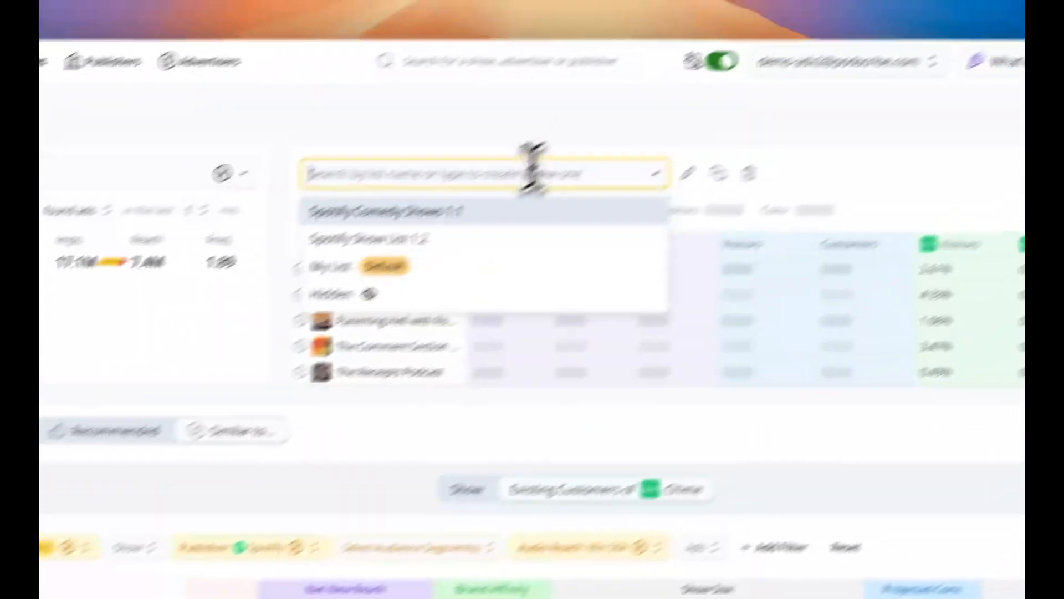
click(632, 203)
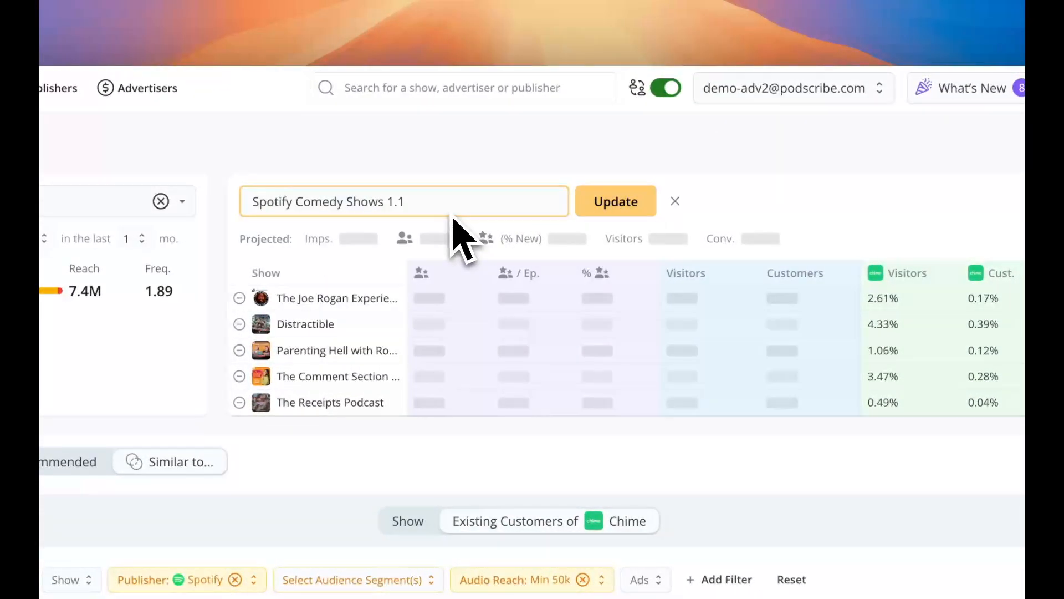
text(for)
text( C)
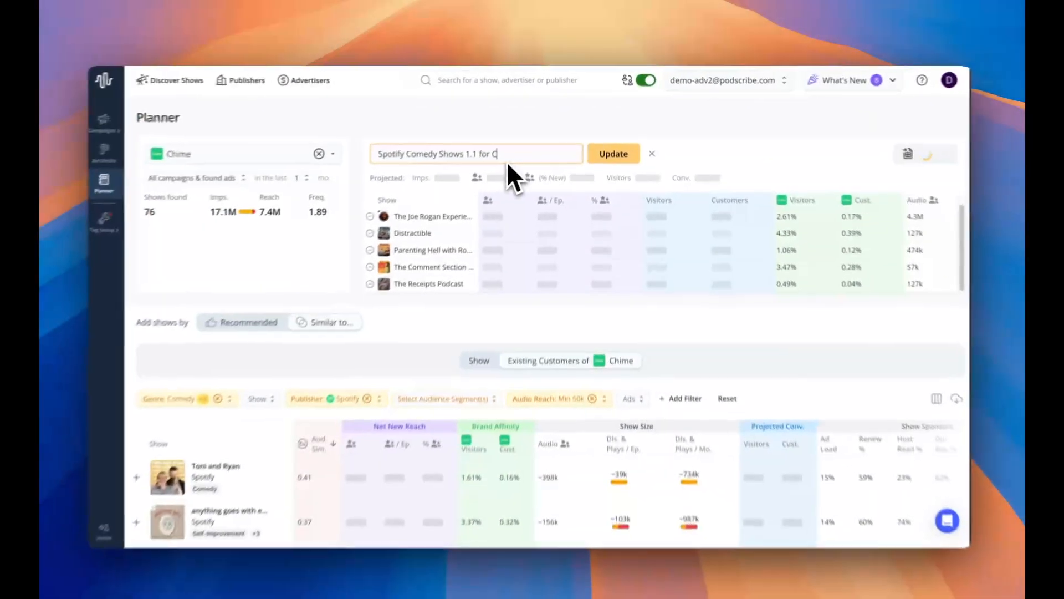
text(hime)
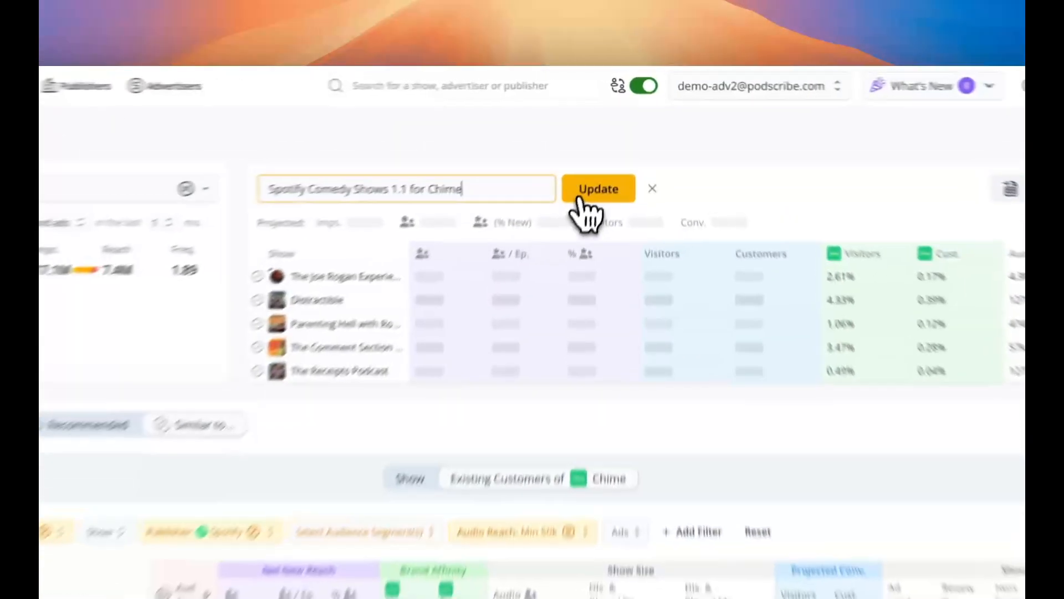
click(609, 152)
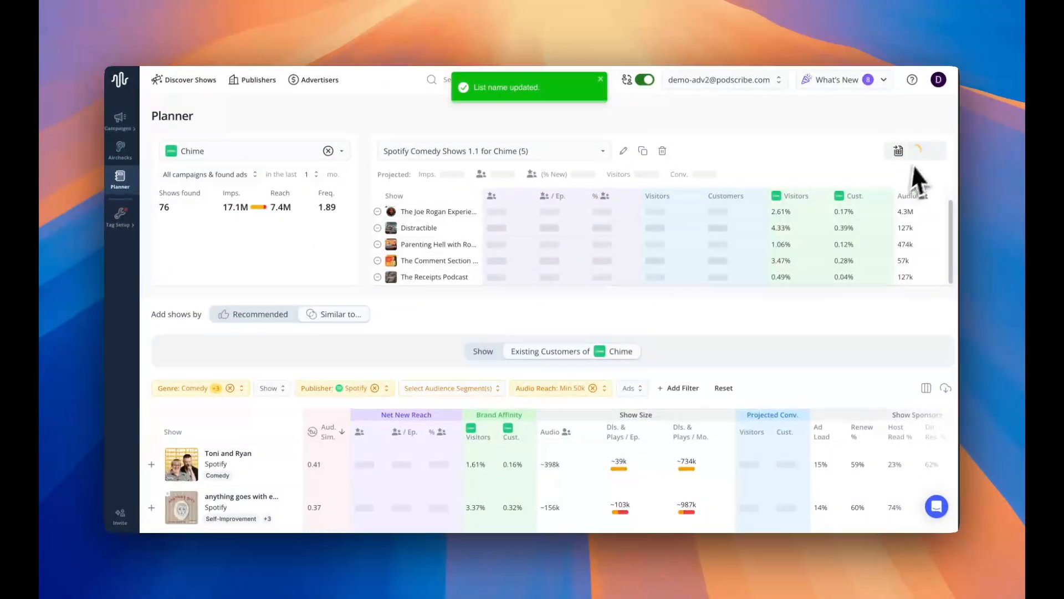
click(898, 152)
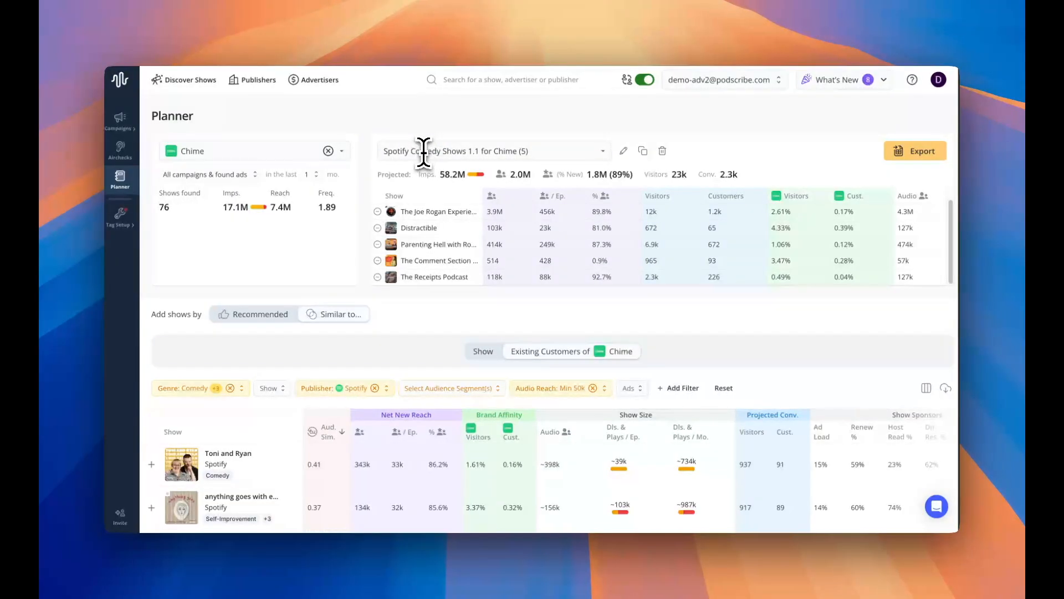
Review the comedy list's projections and the comedy shows similar to Crime Junkie.
mouse_move(530, 227)
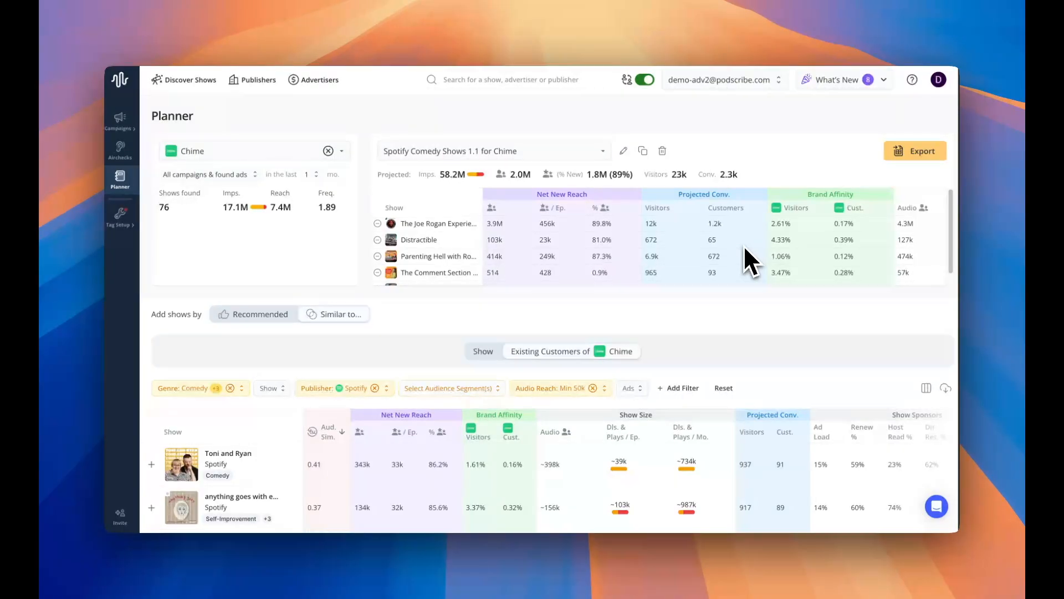
scroll(756, 351, down, 2)
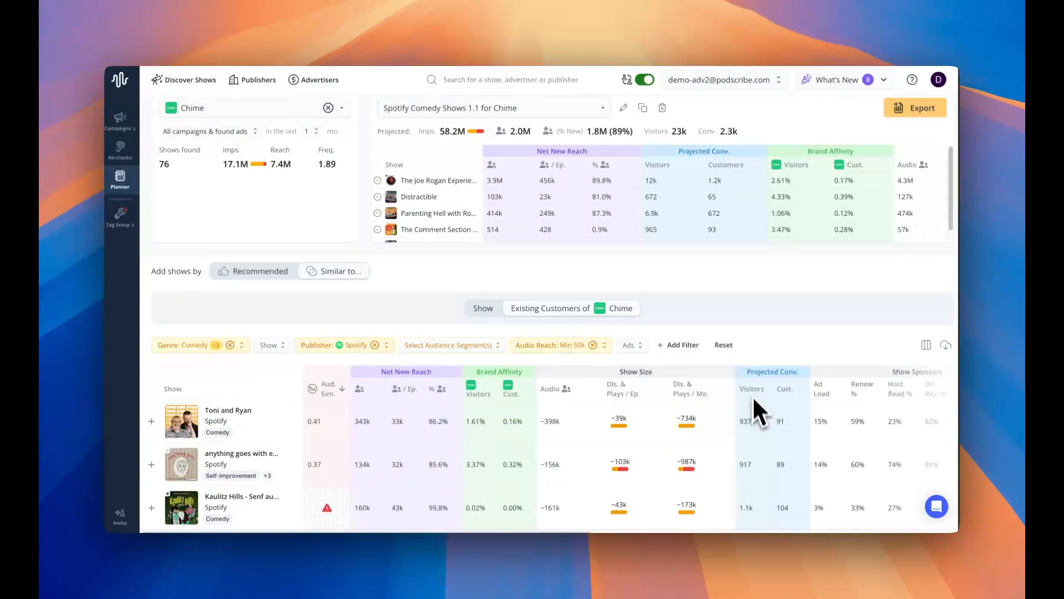
scroll(693, 355, up, 2)
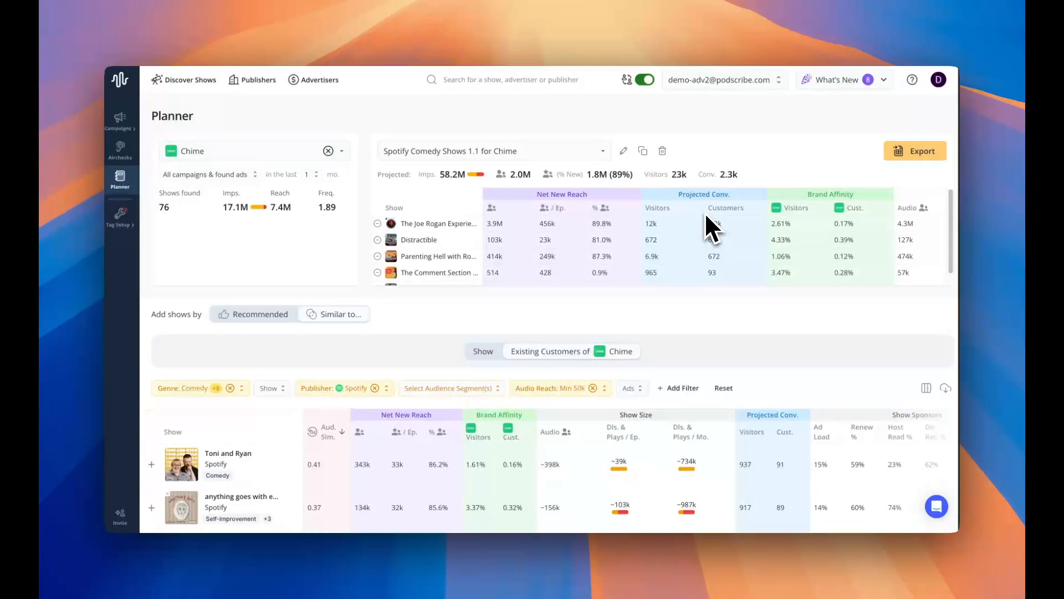
scroll(671, 222, down, 1)
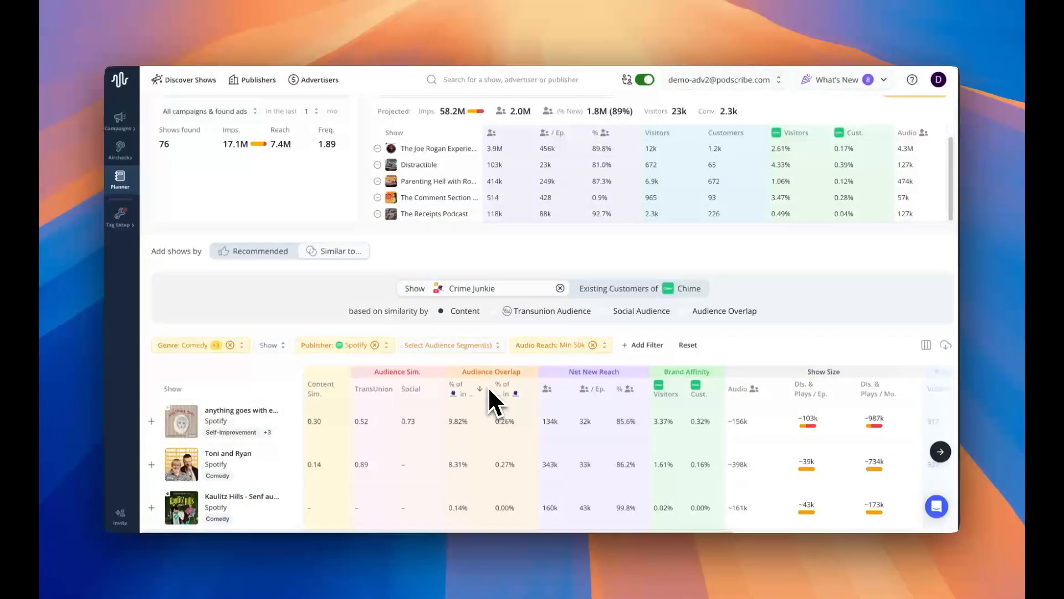
scroll(492, 417, up, 2)
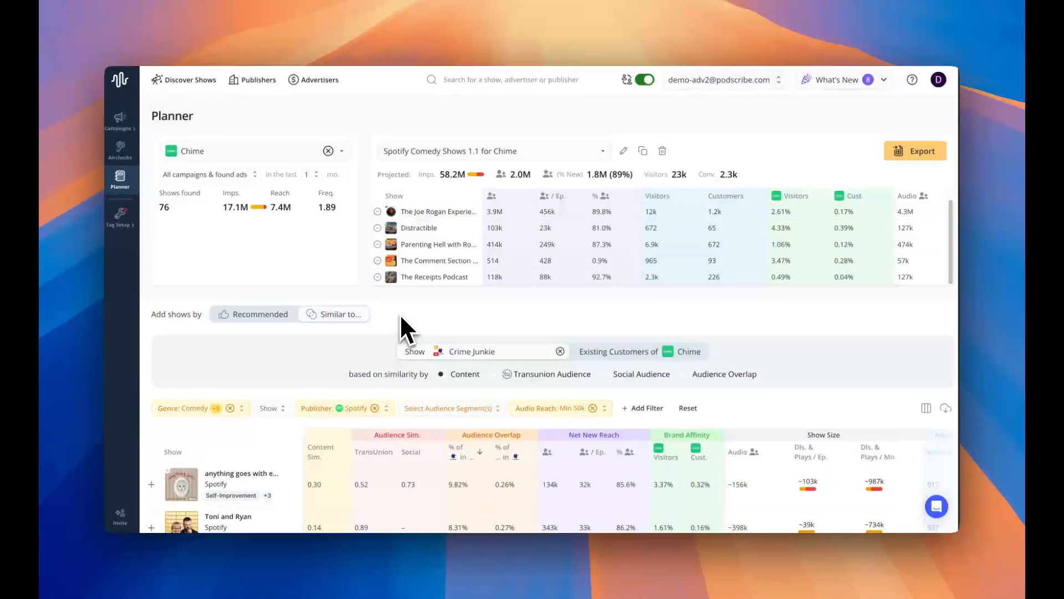